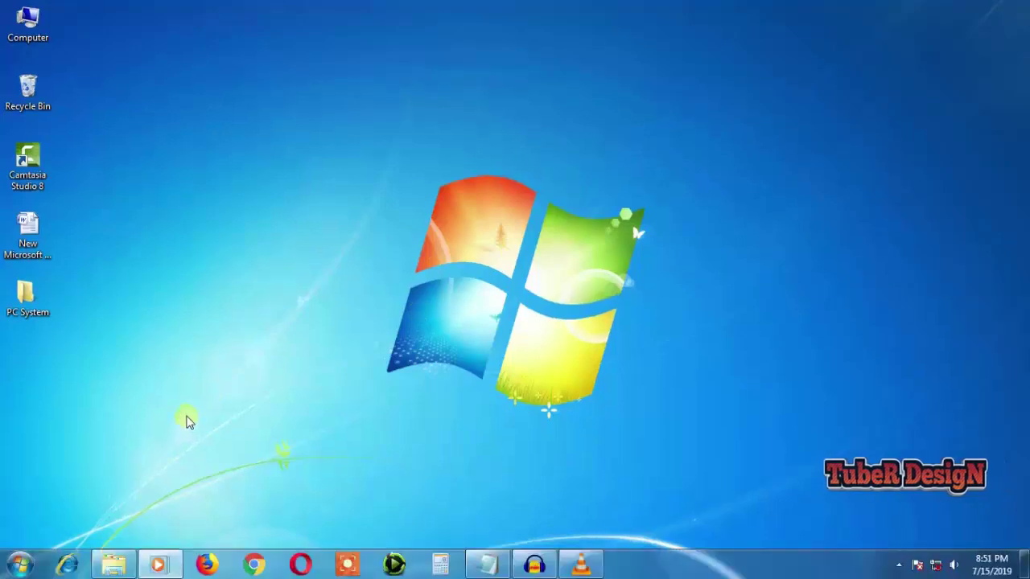
- Open the Services console by running services.msc from the Run dialog and maximize its window
left_click(22, 565)
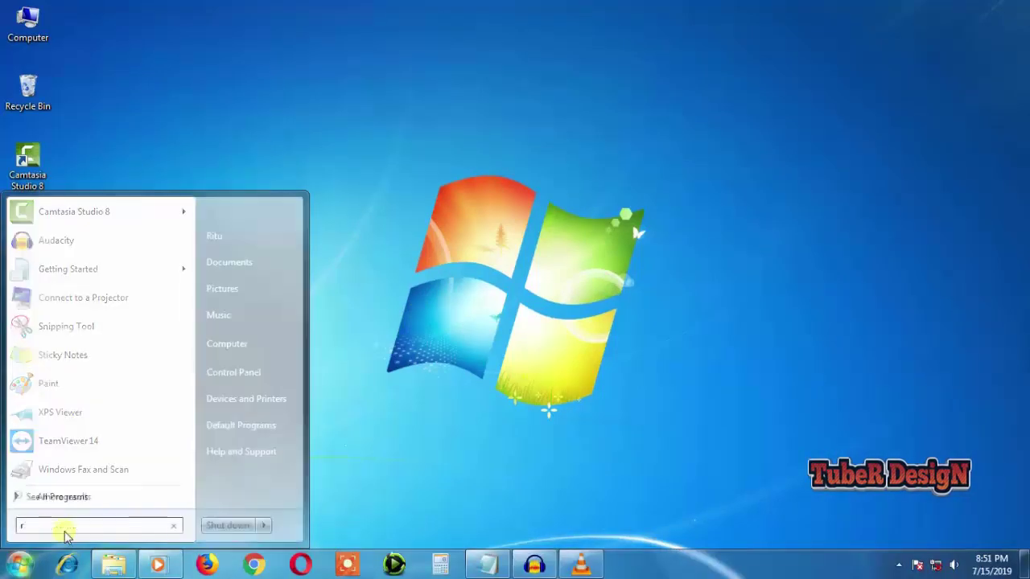
type("run")
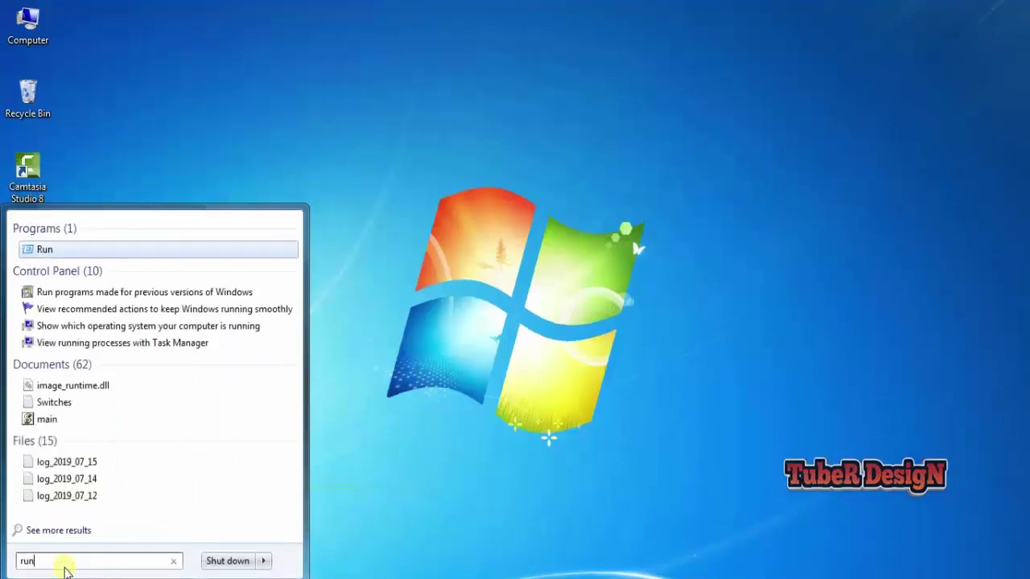
left_click(44, 249)
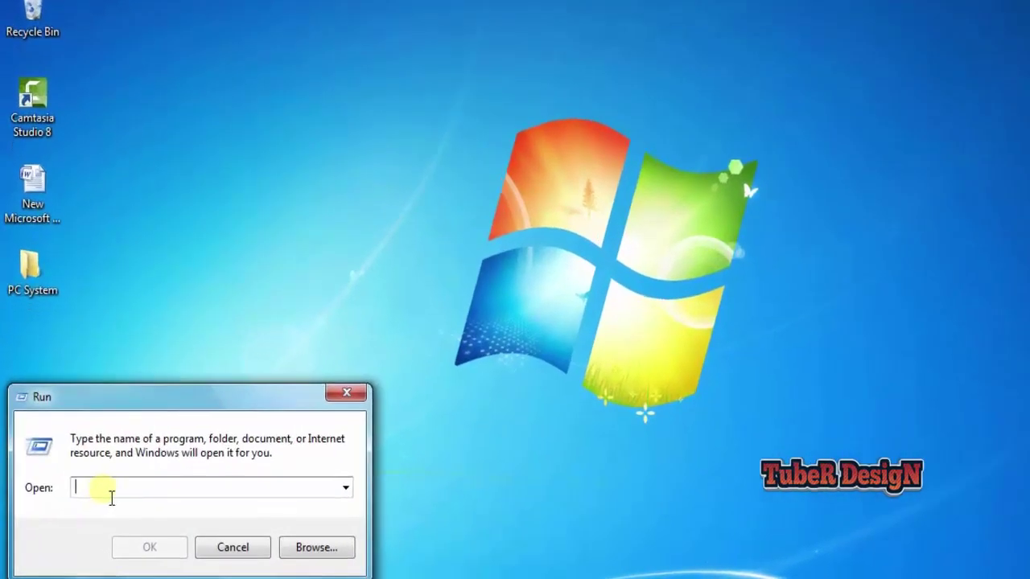
type("service")
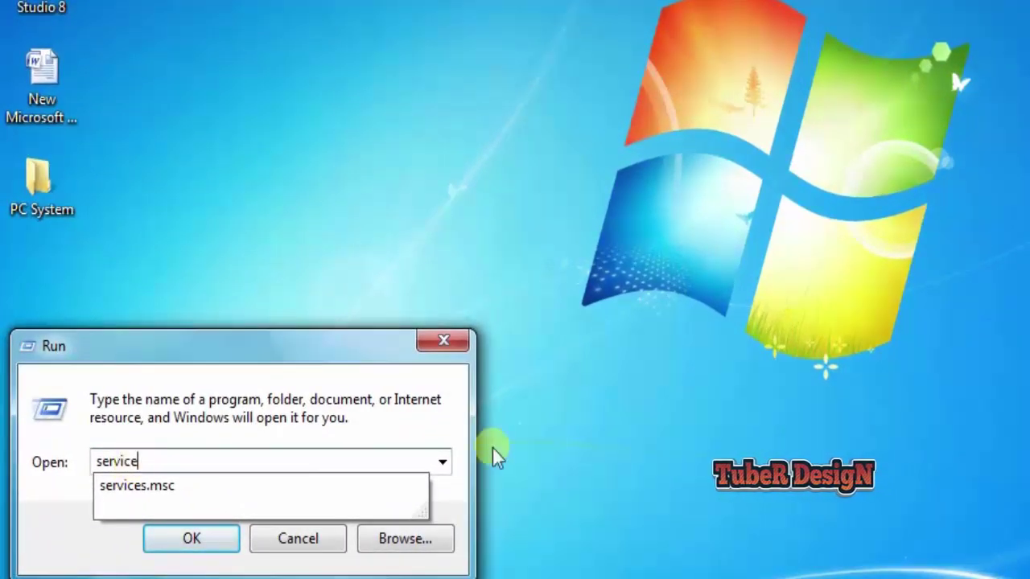
type("s.")
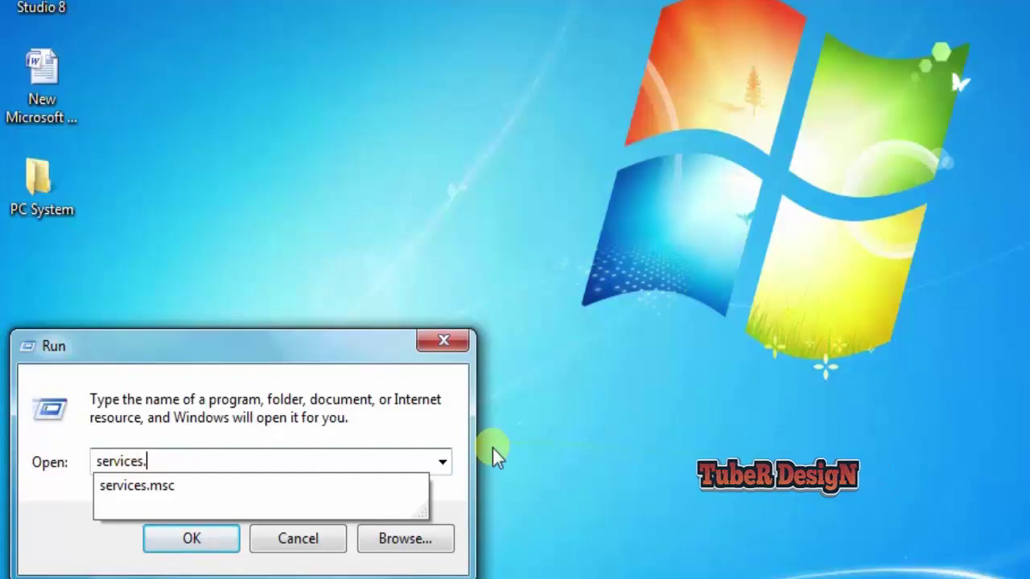
type("ms")
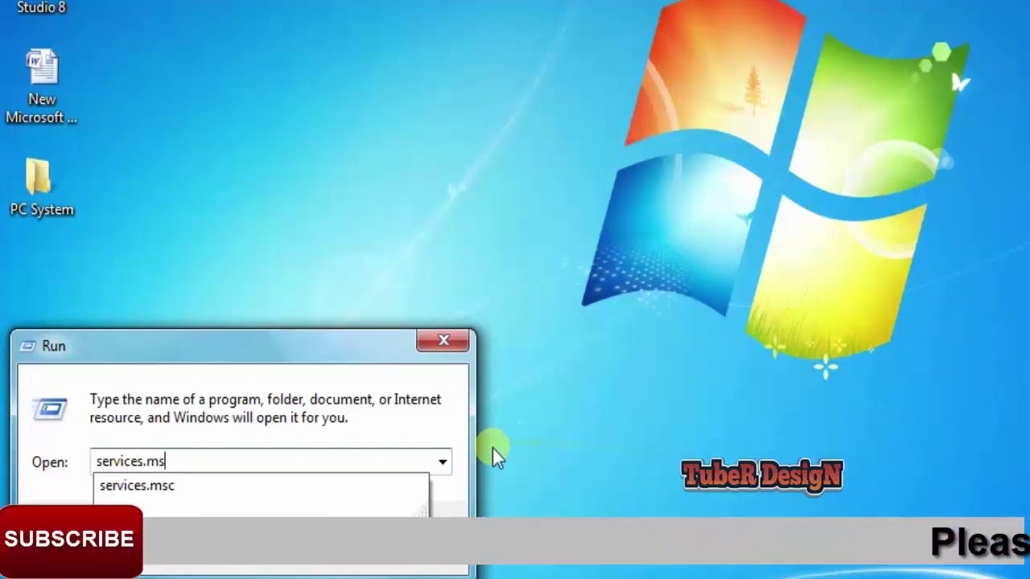
type("c")
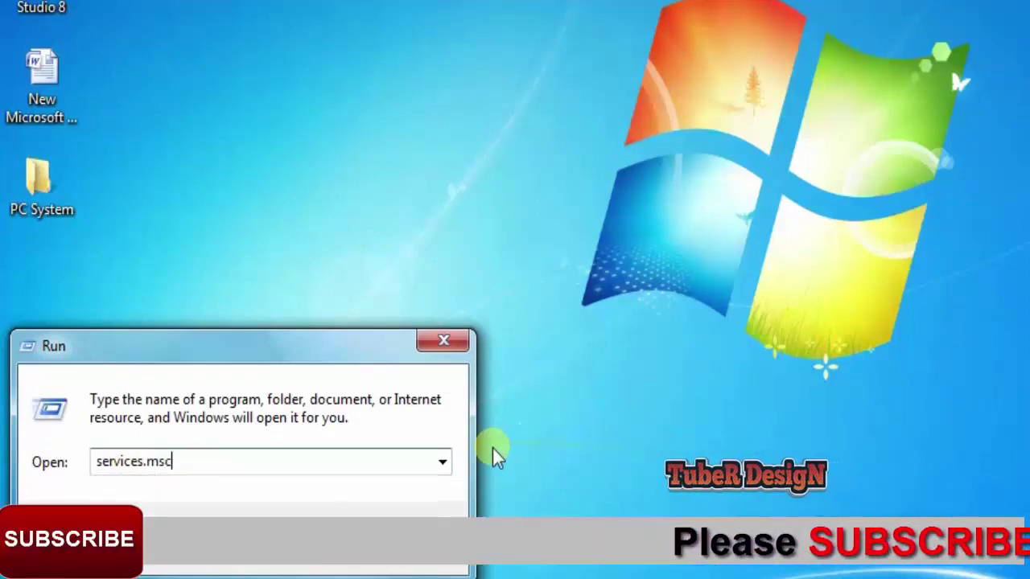
key("Return")
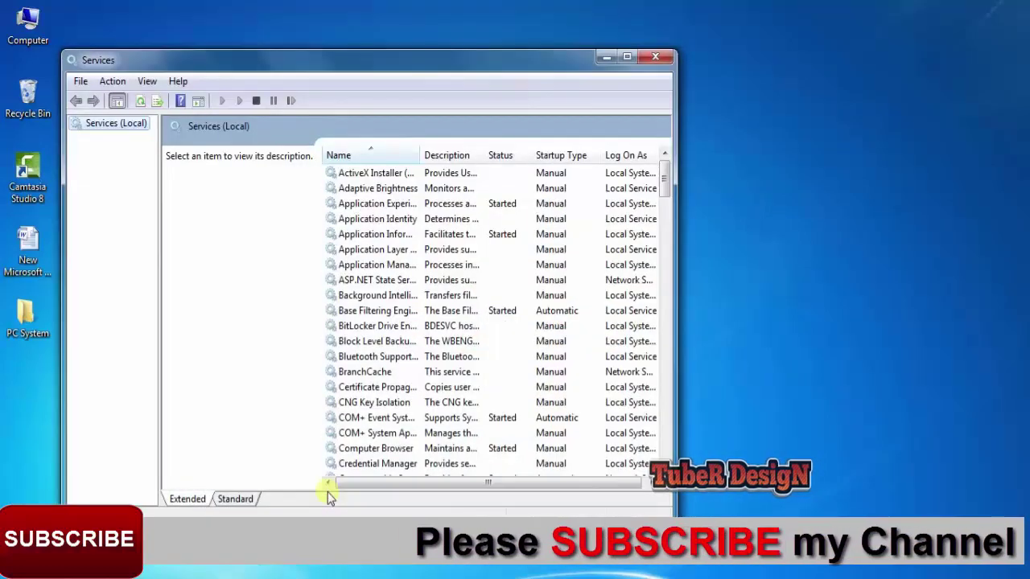
left_click_drag(252, 70, 264, 32)
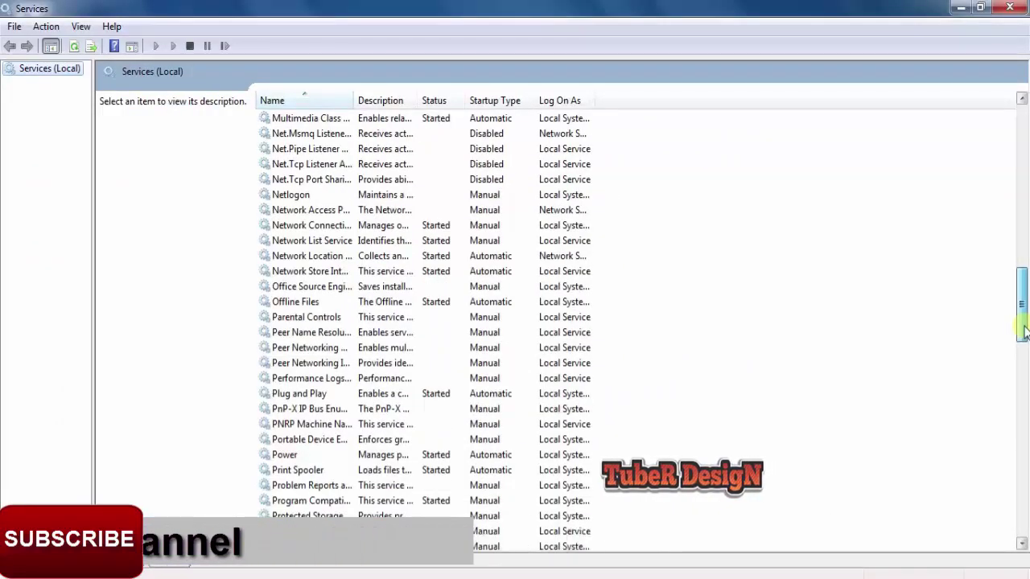
- Locate the Superfetch service in the services list and open its properties
left_click_drag(1024, 332, 1026, 412)
left_click(294, 442)
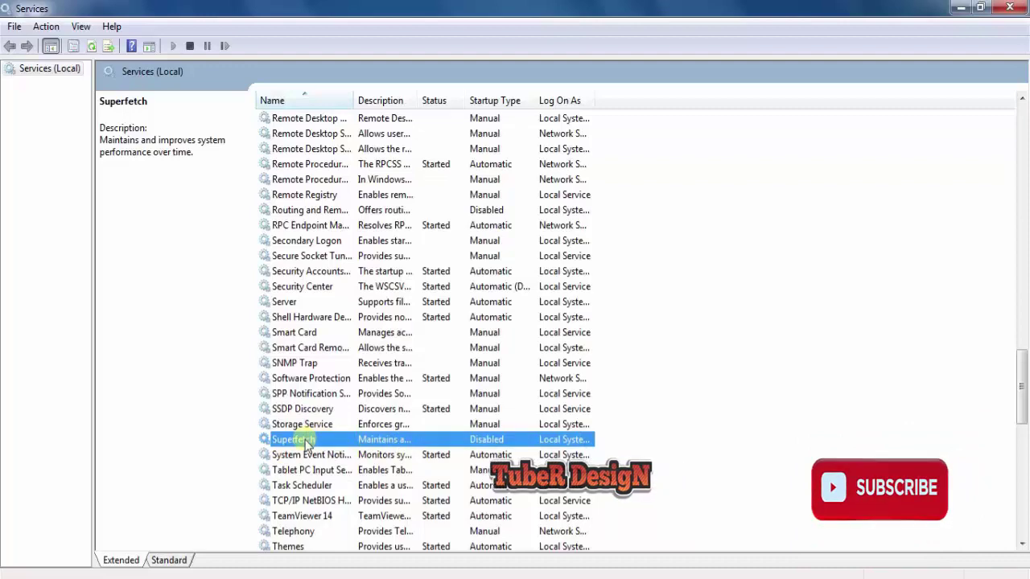
double_click(294, 439)
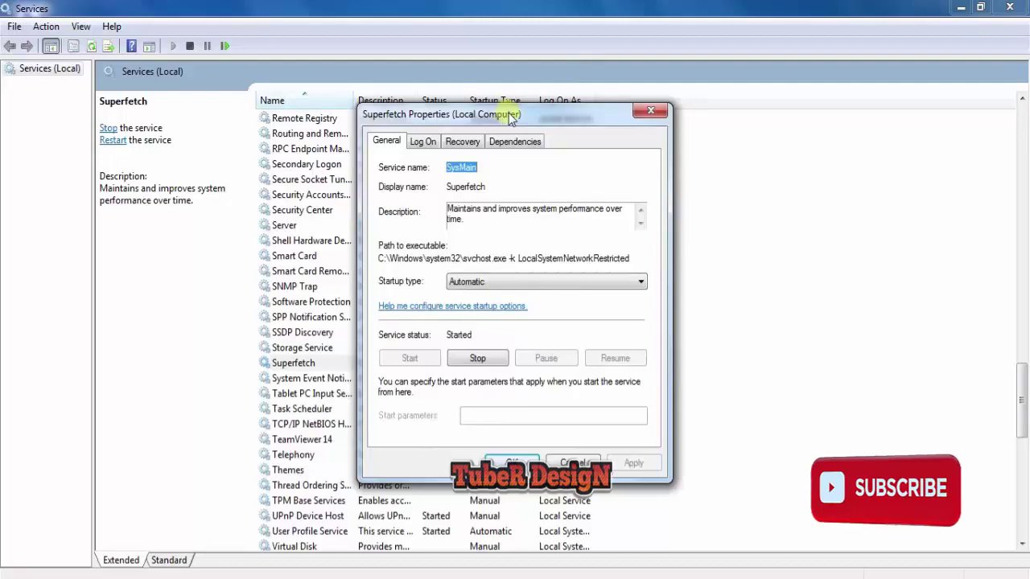
left_click_drag(506, 107, 562, 98)
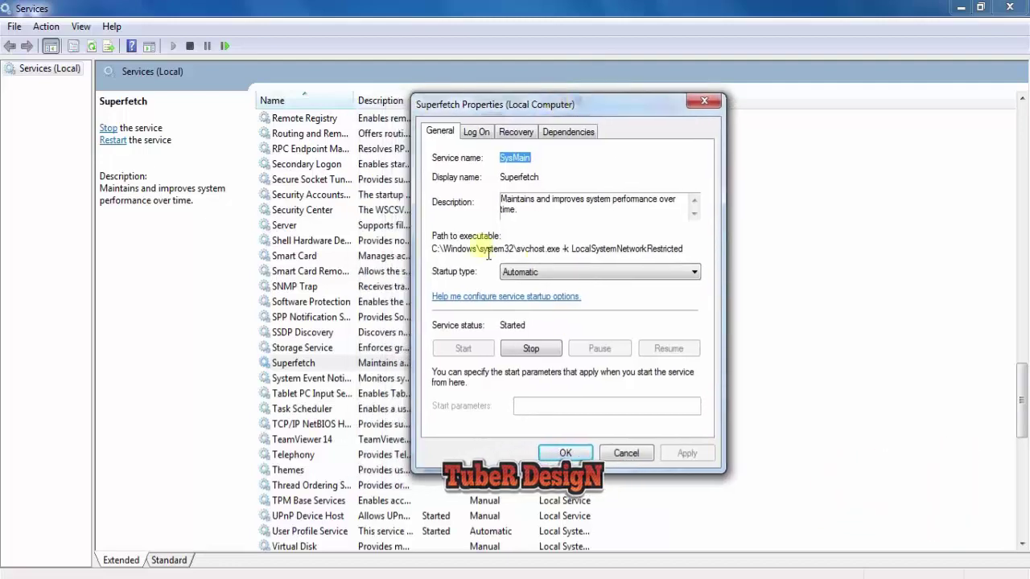
- Stop the Superfetch service, set its startup type to Disabled, and apply the change
left_click(532, 351)
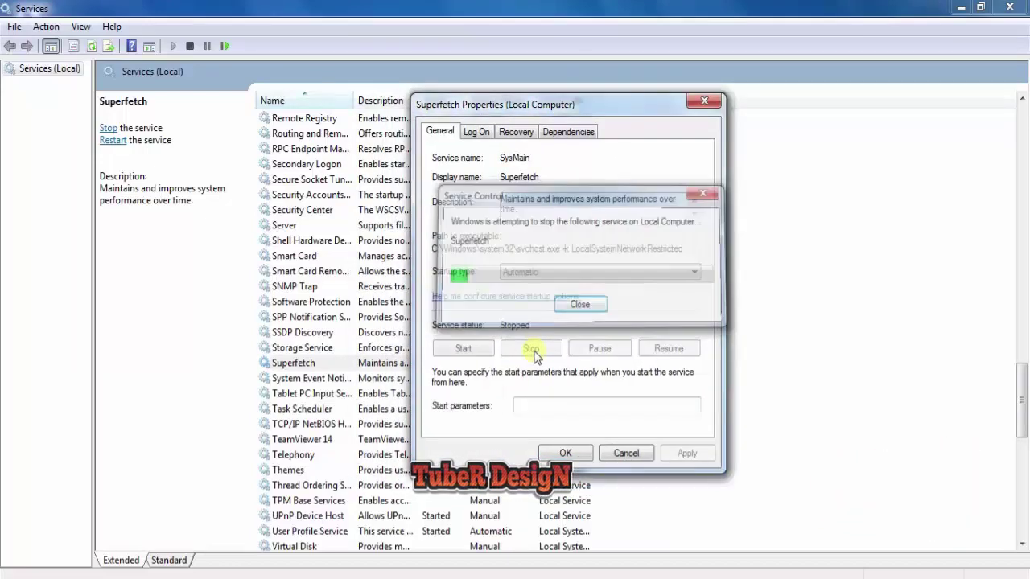
left_click(534, 273)
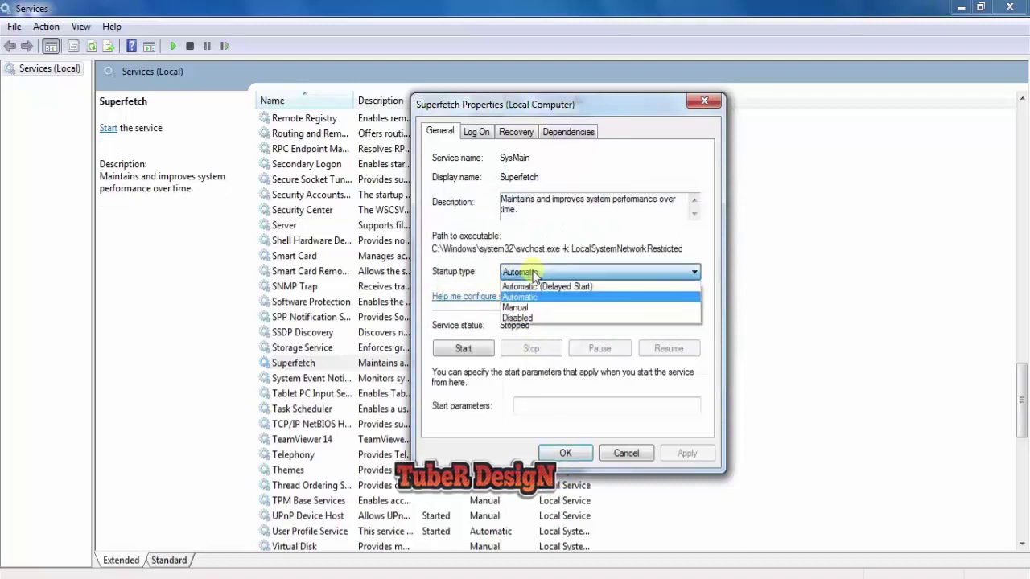
left_click(522, 318)
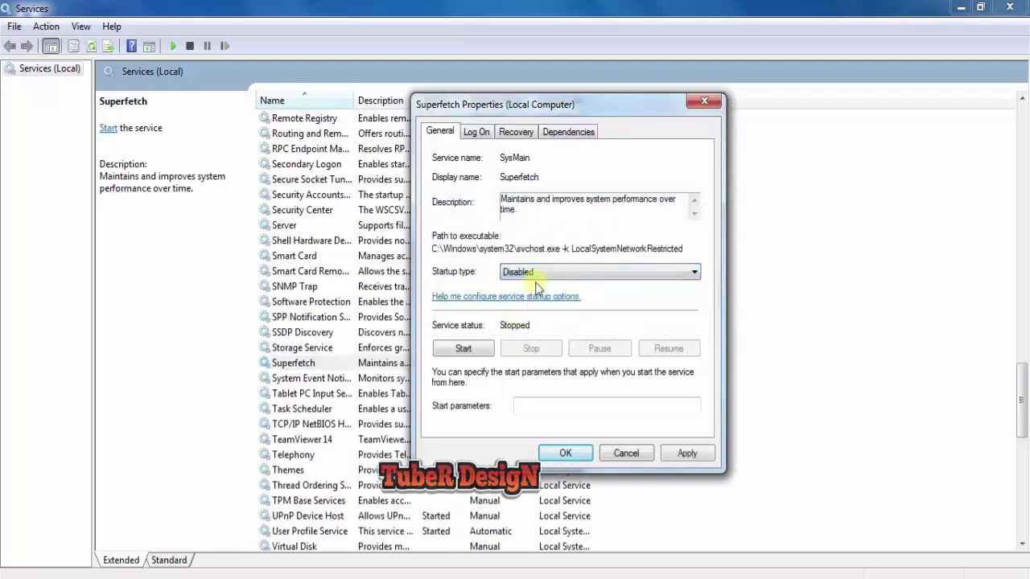
left_click(686, 455)
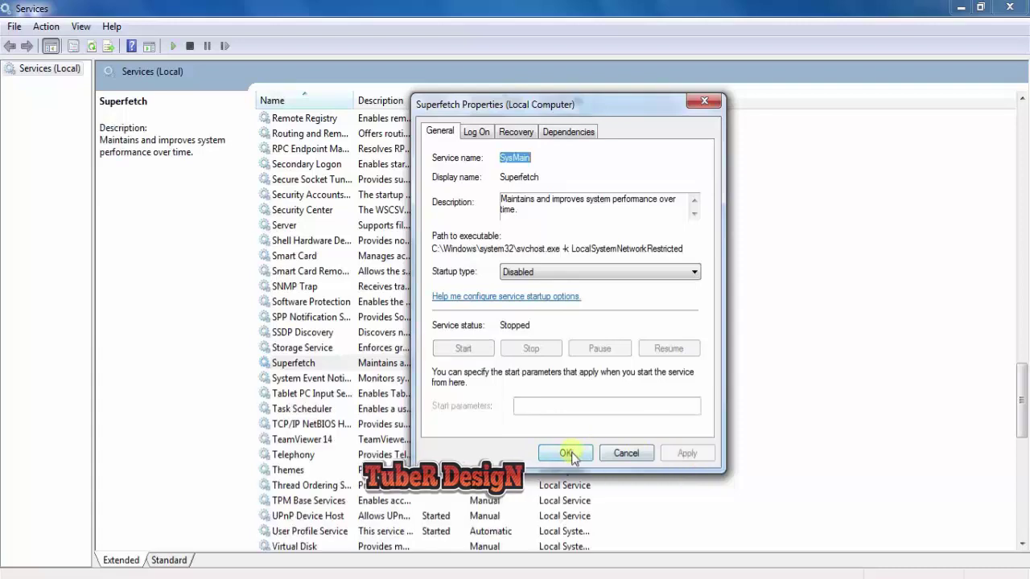
left_click(566, 453)
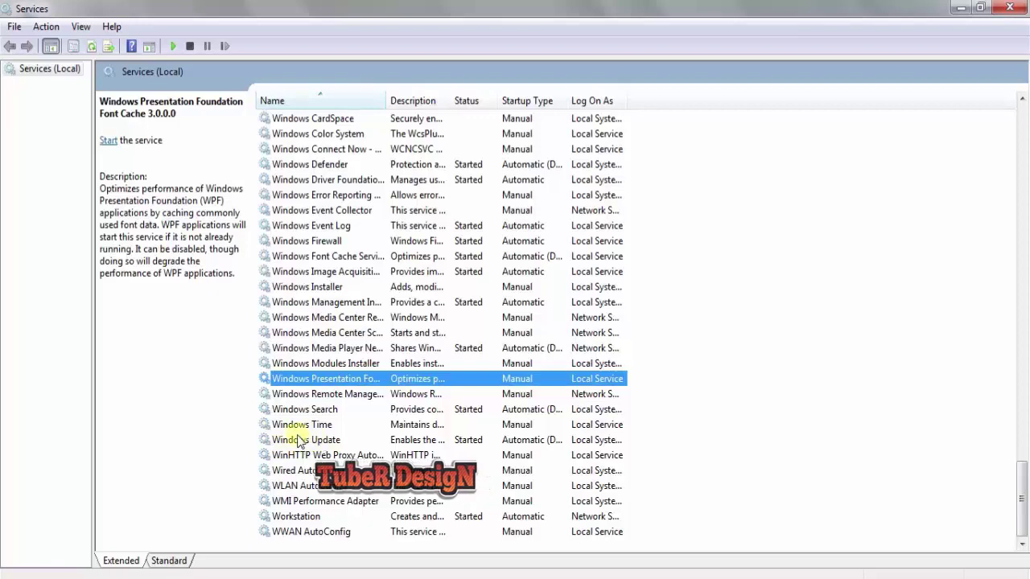
- Stop the Windows Update service, set its startup type to Disabled, and apply the change
double_click(305, 440)
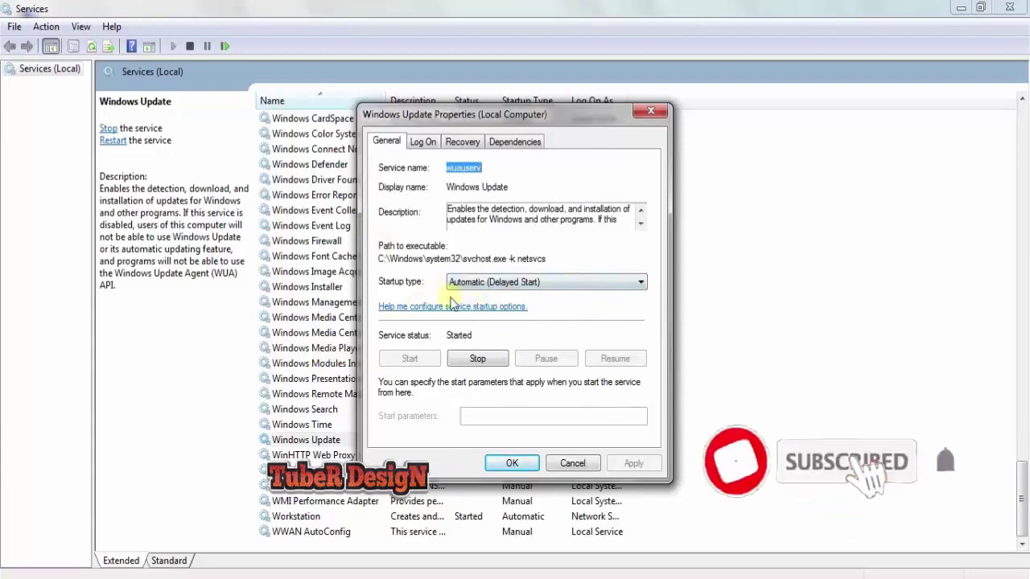
left_click(479, 359)
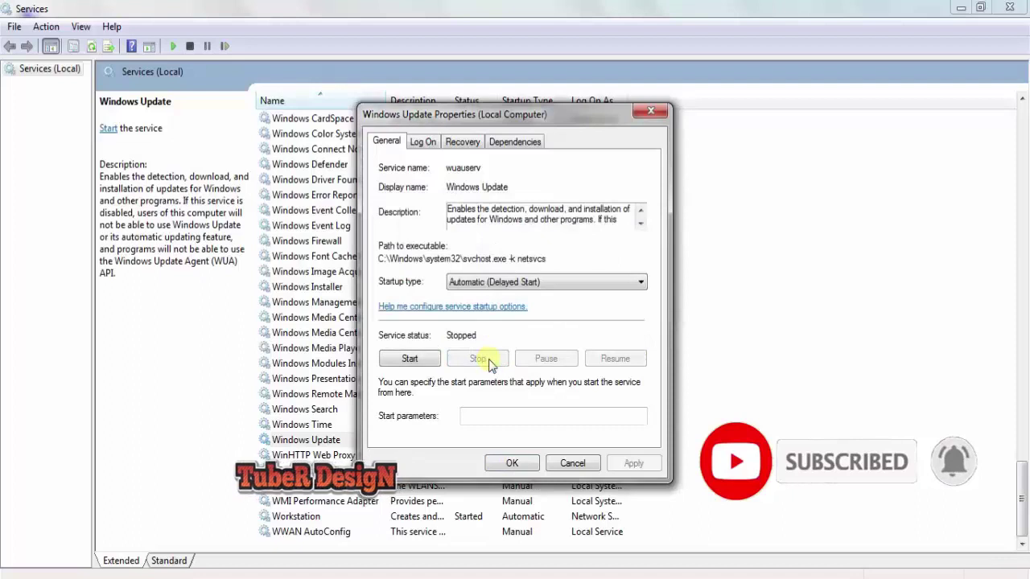
left_click(547, 283)
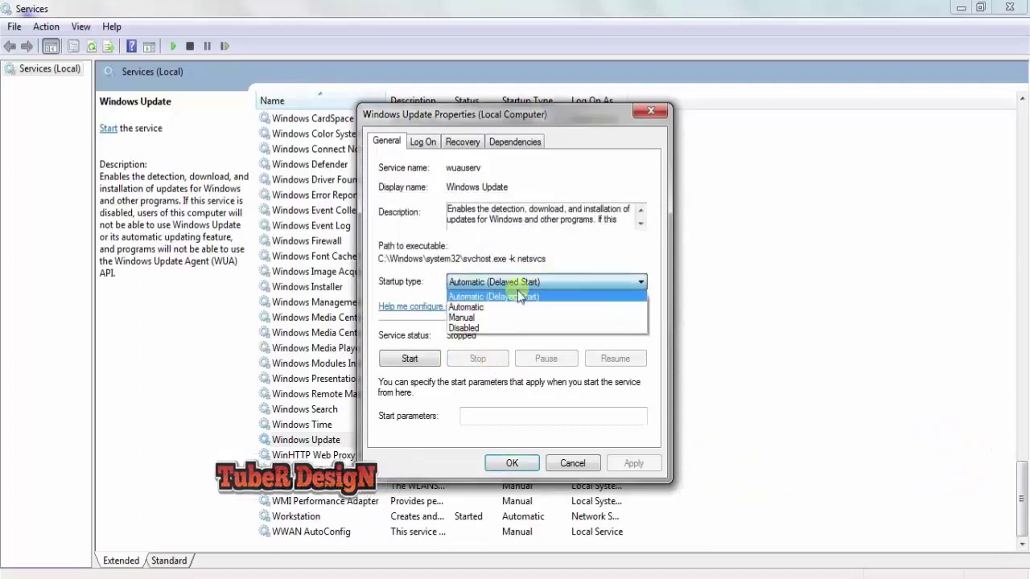
left_click(479, 328)
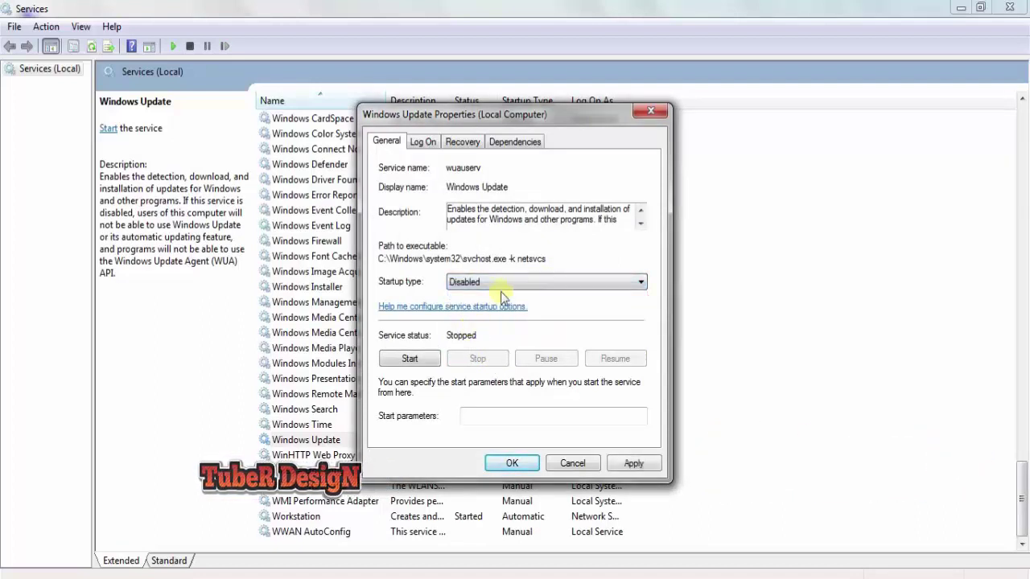
left_click(636, 464)
left_click(512, 464)
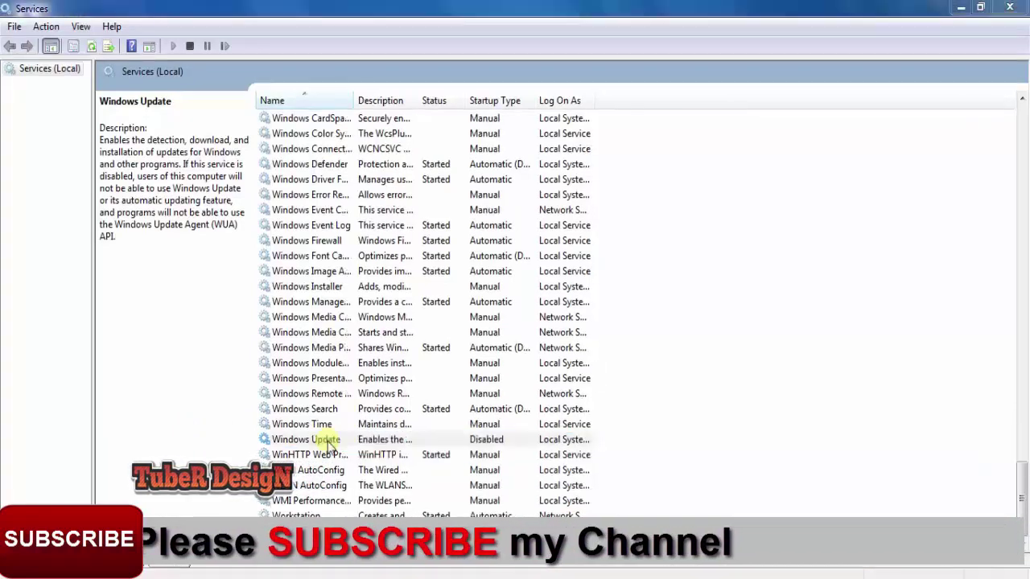
- Set the Windows Update service's startup type to Automatic (Delayed Start) and apply the change
double_click(321, 439)
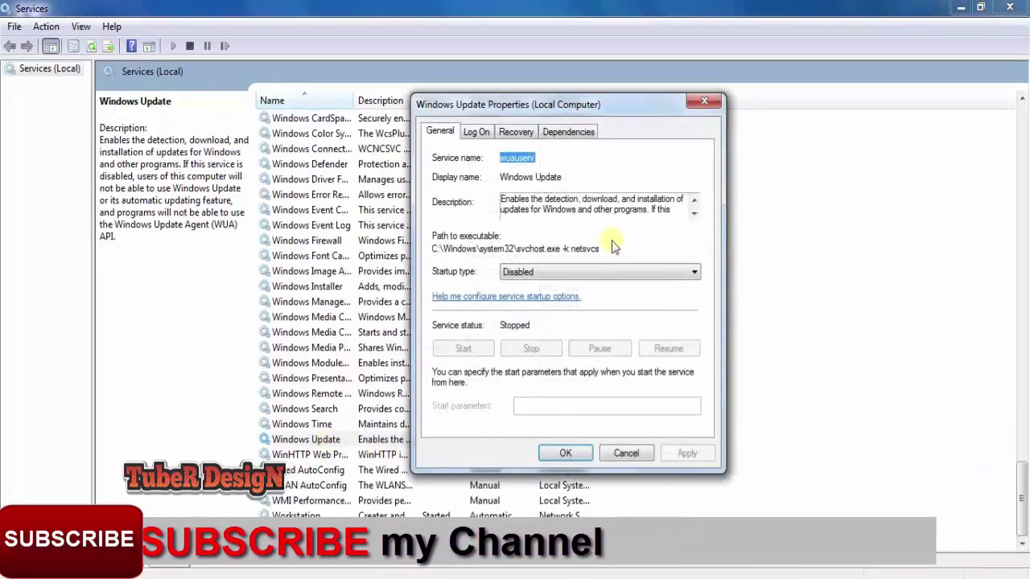
left_click(573, 273)
left_click(545, 287)
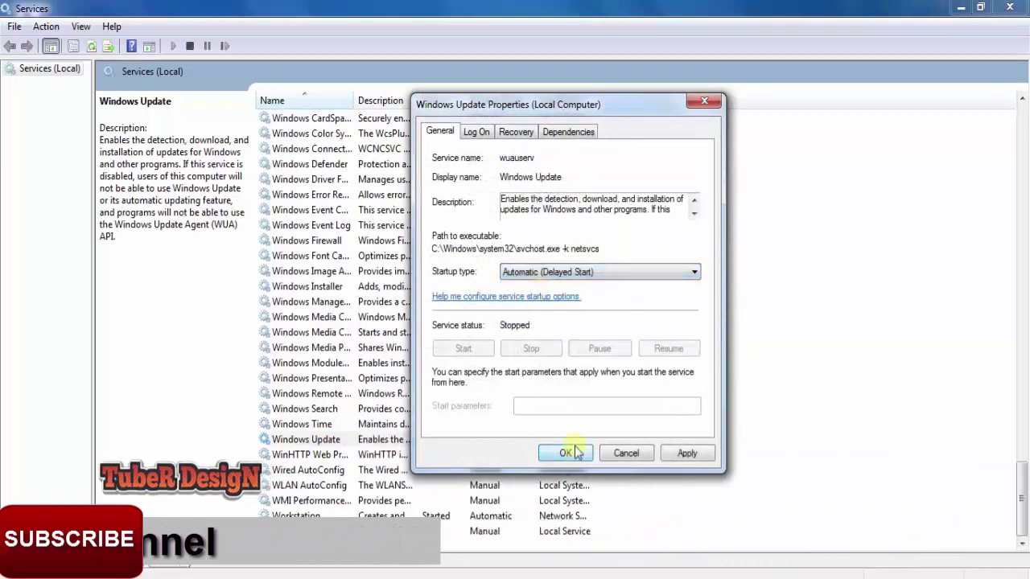
left_click(686, 453)
left_click(565, 453)
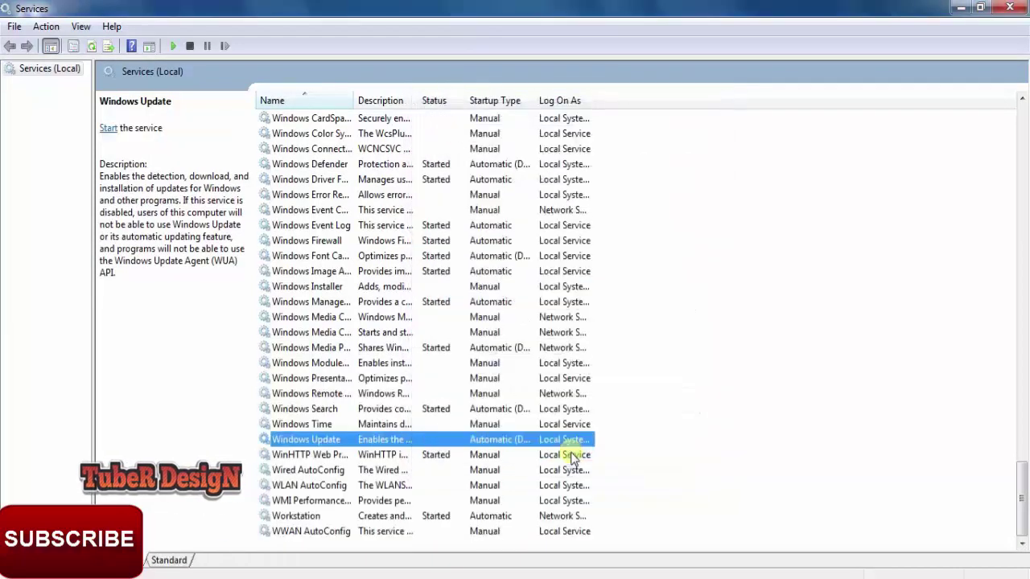
- Start the Windows Update service from its properties and close the properties dialog
double_click(327, 439)
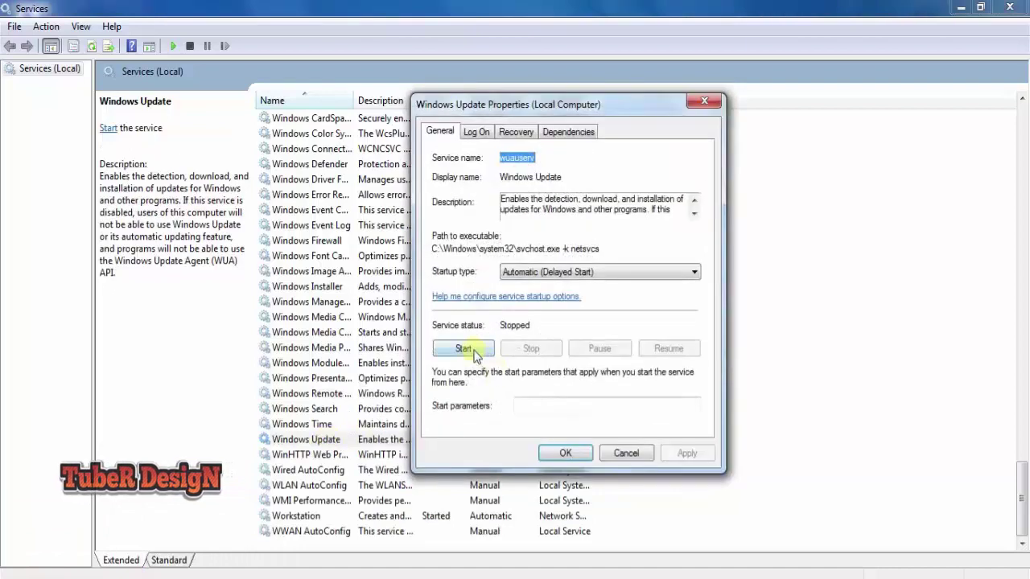
left_click(474, 351)
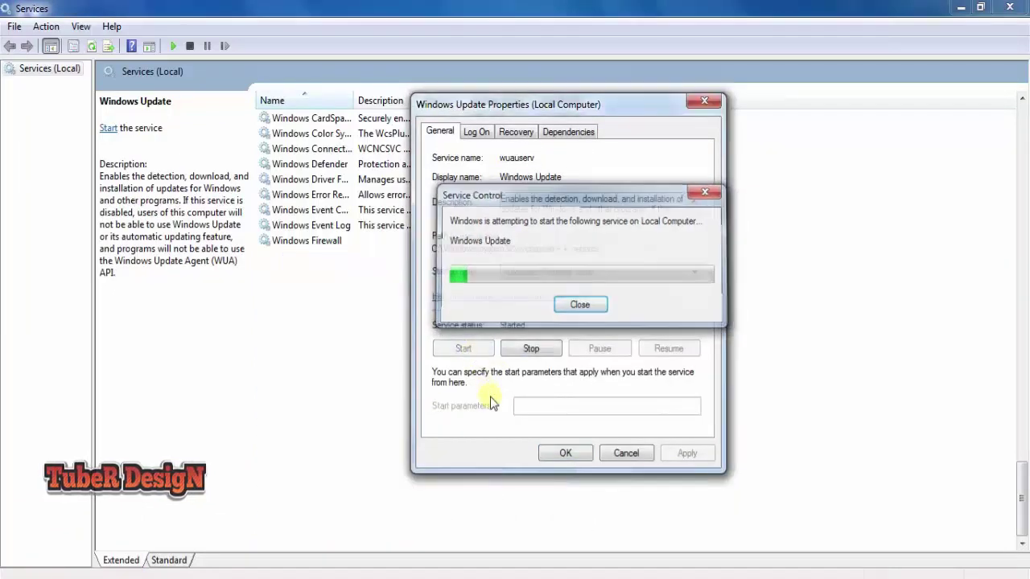
left_click(566, 453)
left_click(799, 455)
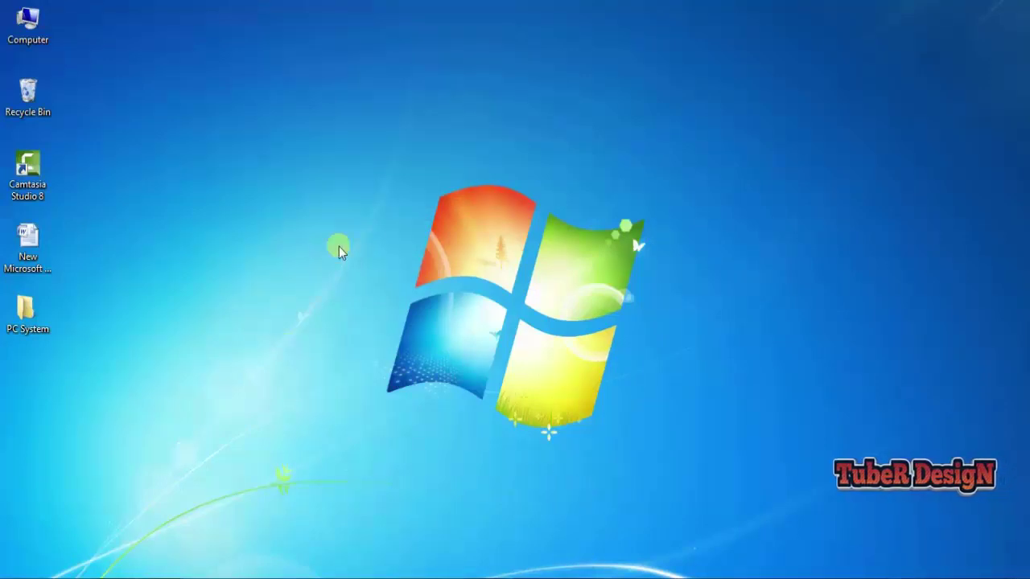
- Open Windows Task Manager from the desktop and select the audacity.exe process in the running processes
right_click(861, 570)
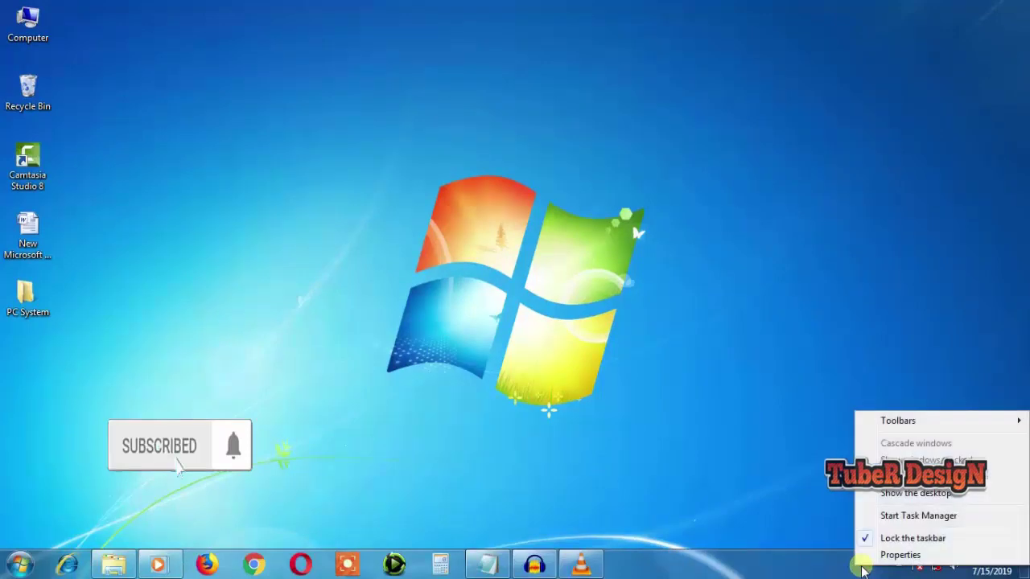
left_click(883, 519)
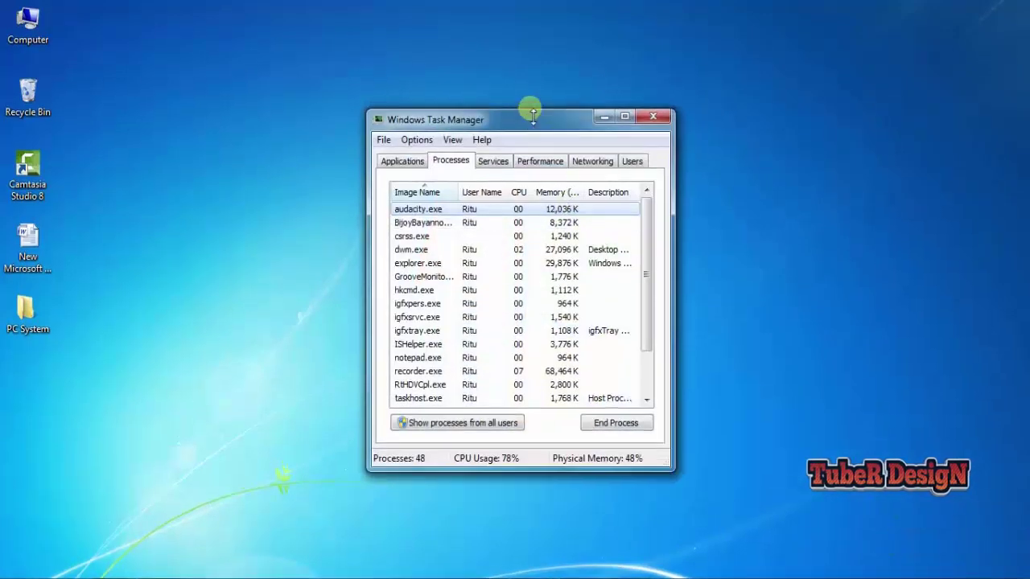
left_click_drag(499, 128, 389, 95)
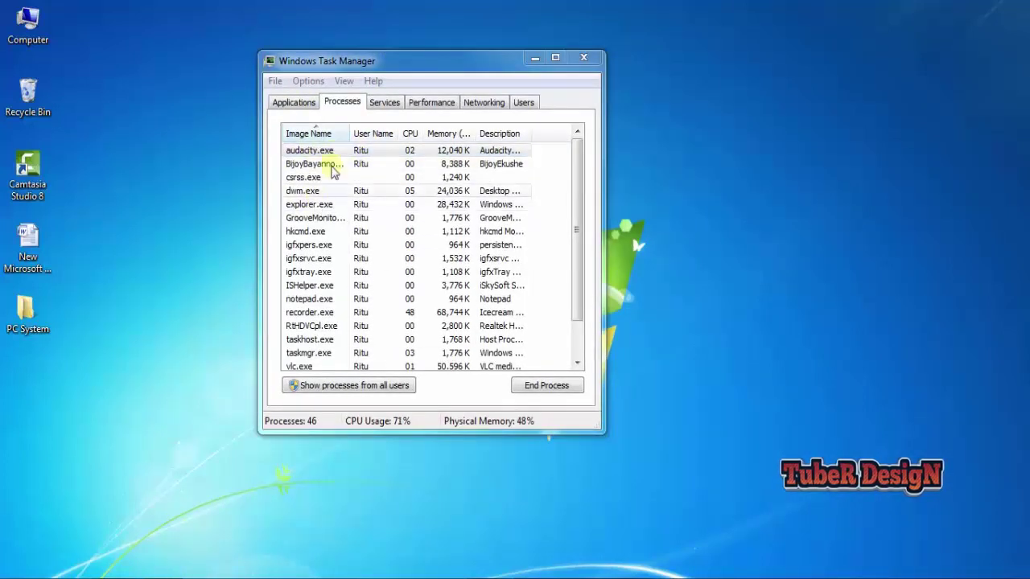
left_click(335, 153)
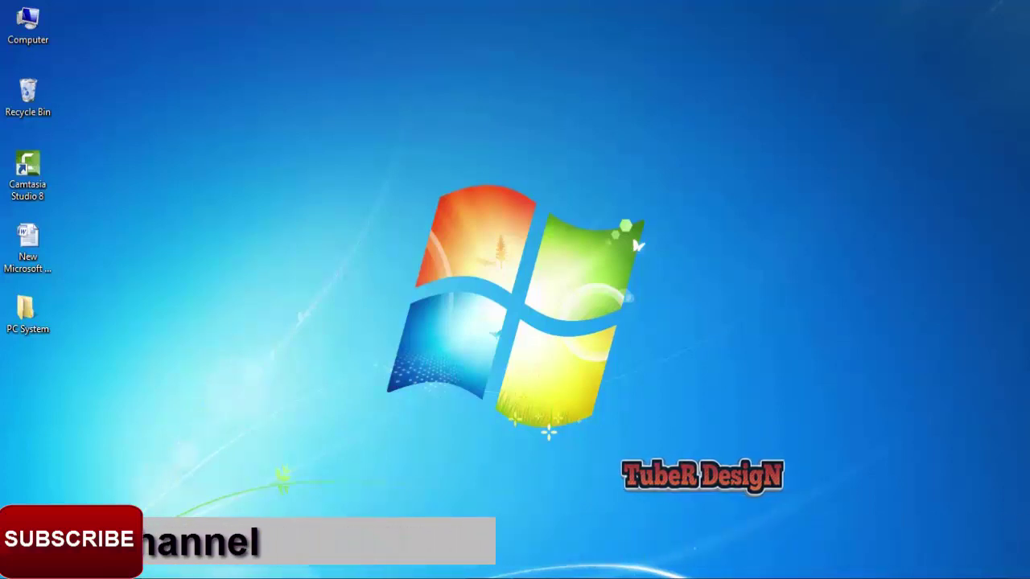
- Switch to Control Panel and open the System page
key("super")
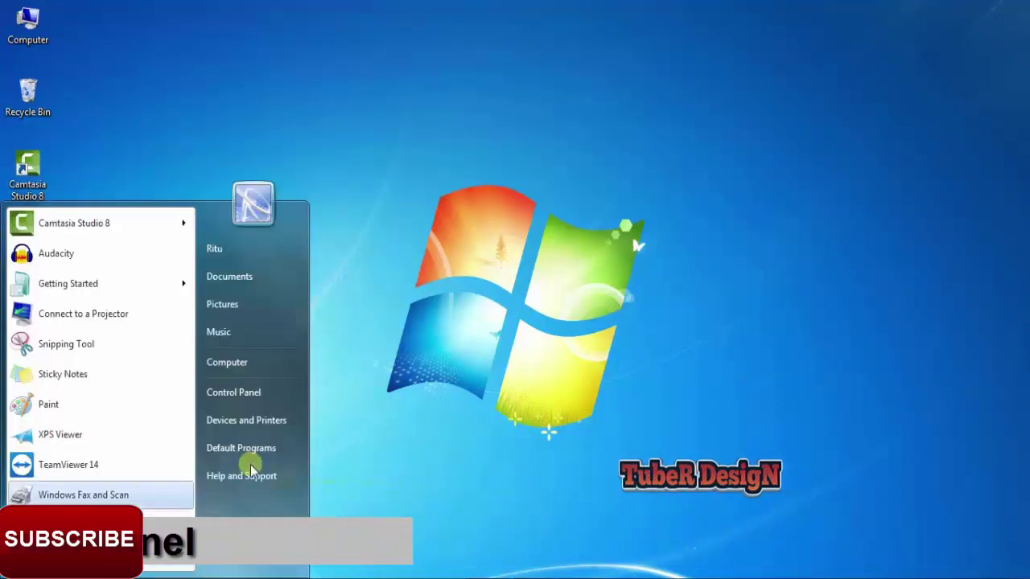
left_click(245, 393)
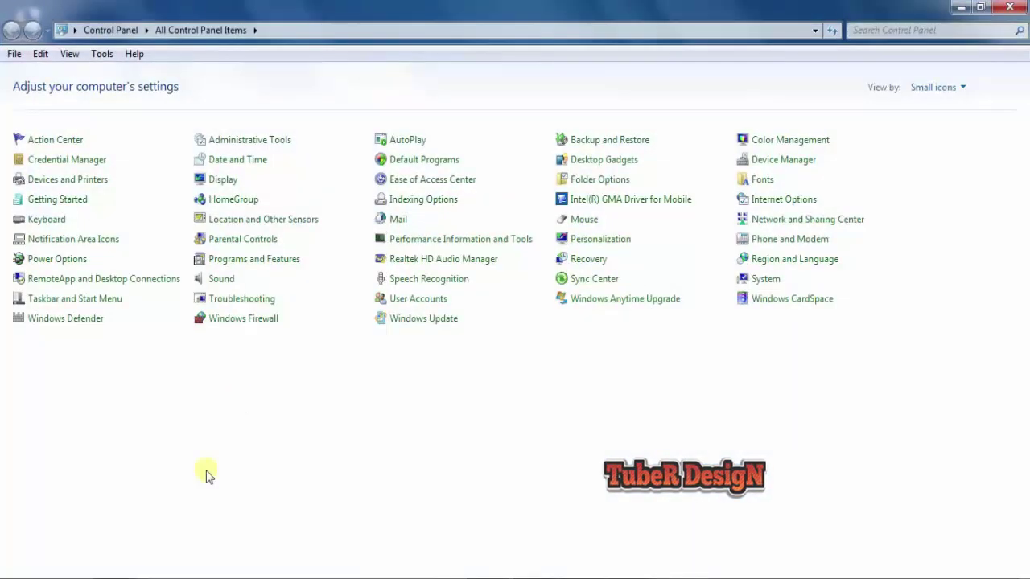
left_click(766, 279)
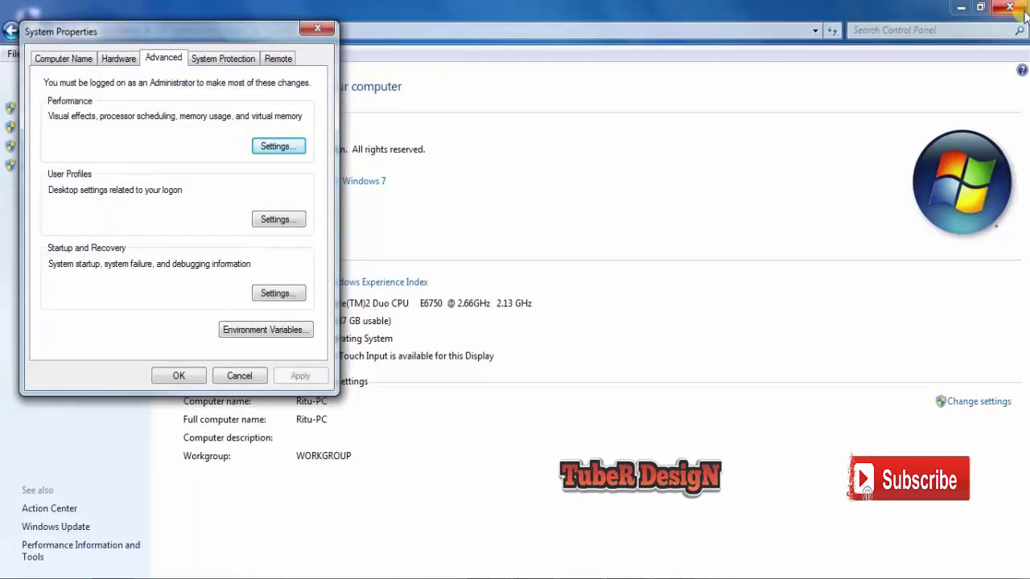
- Adjust the visual effects for best appearance in the Performance Options and confirm both that dialog and System Properties
left_click(962, 8)
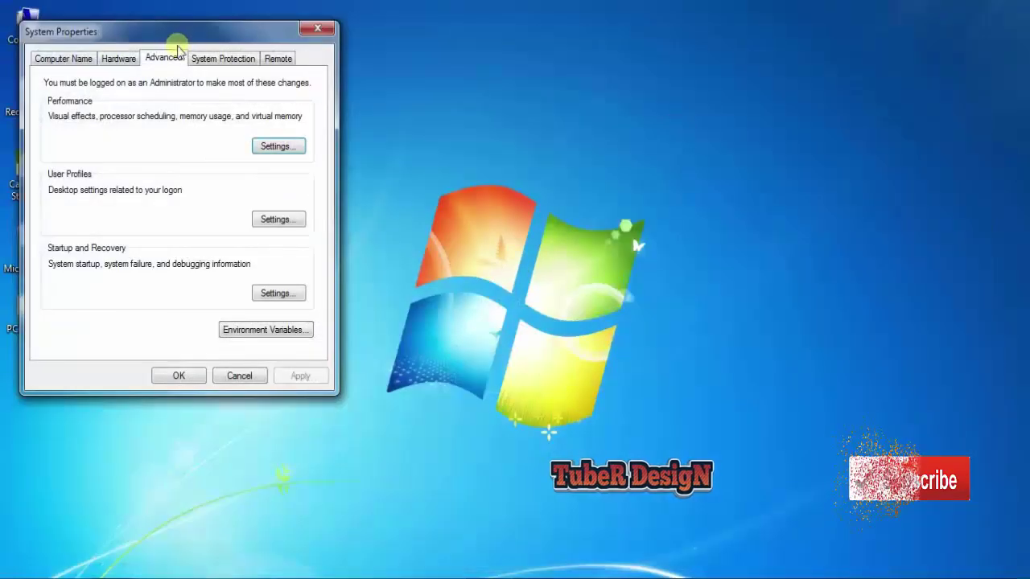
left_click_drag(172, 34, 392, 74)
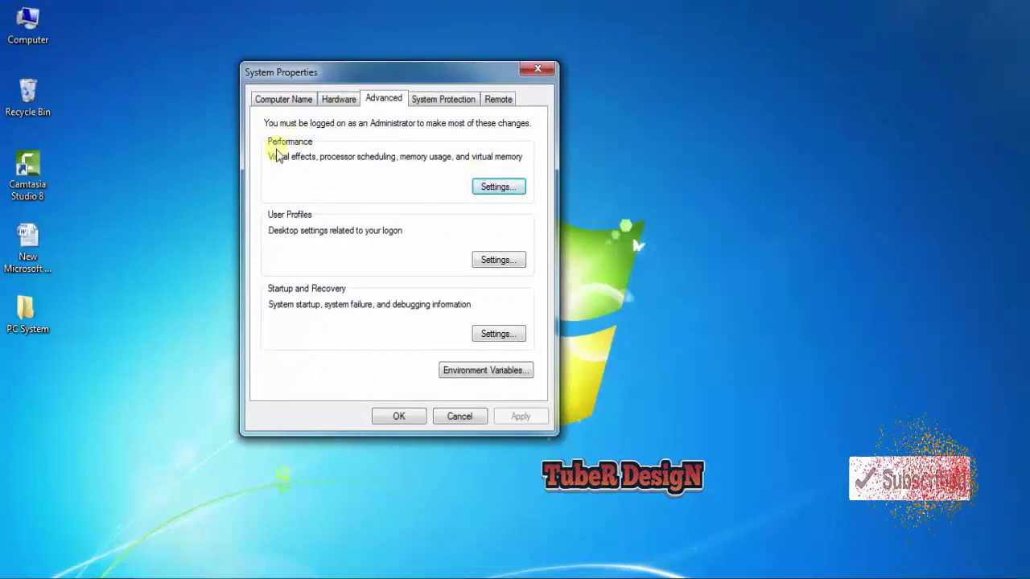
left_click(496, 190)
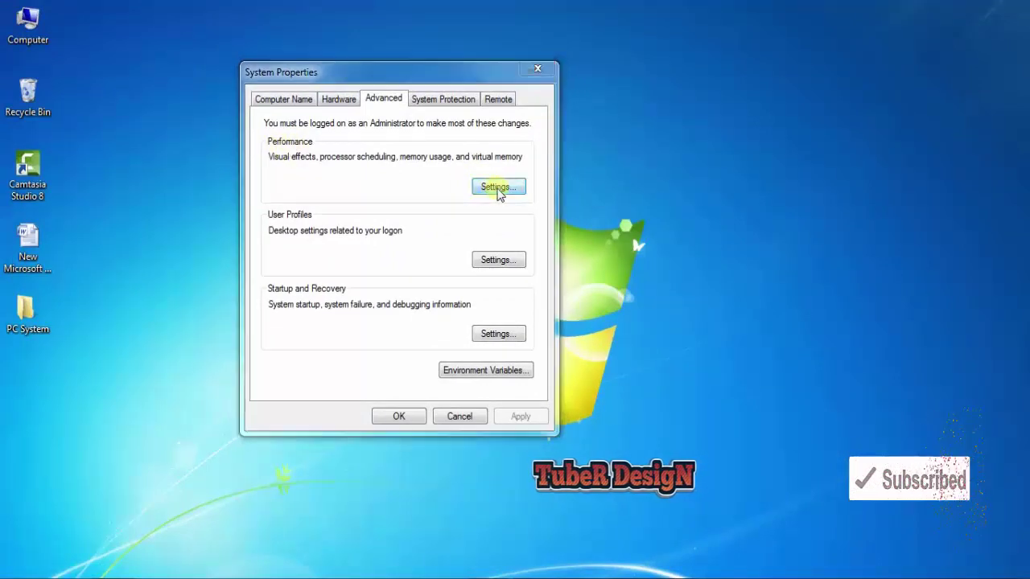
left_click_drag(367, 139, 439, 125)
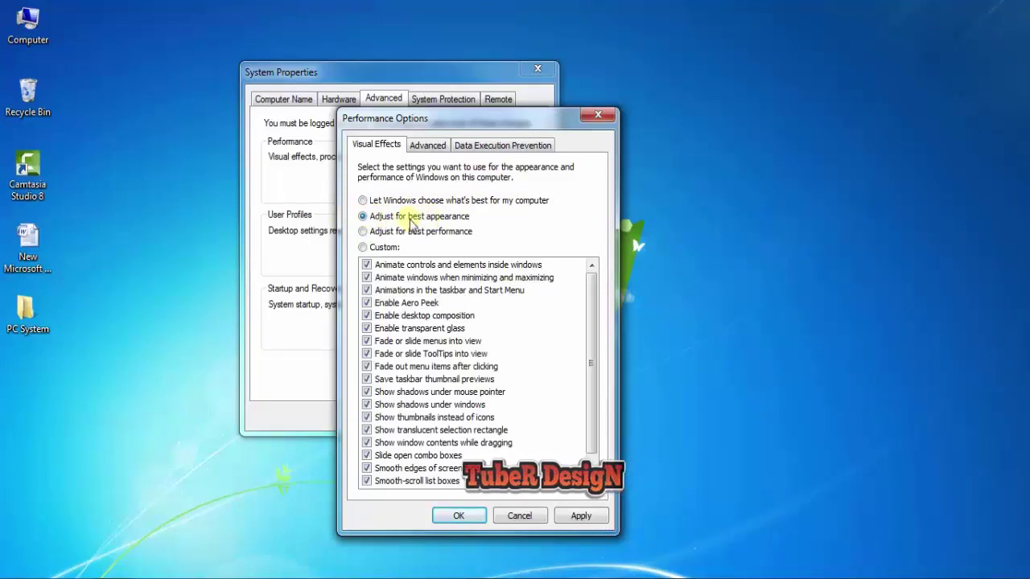
left_click(459, 515)
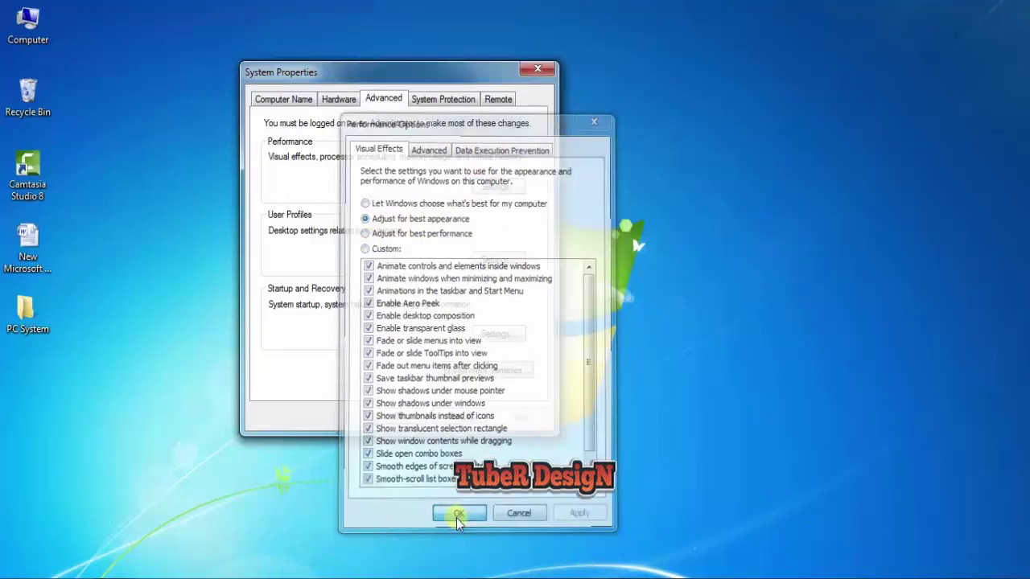
left_click(402, 418)
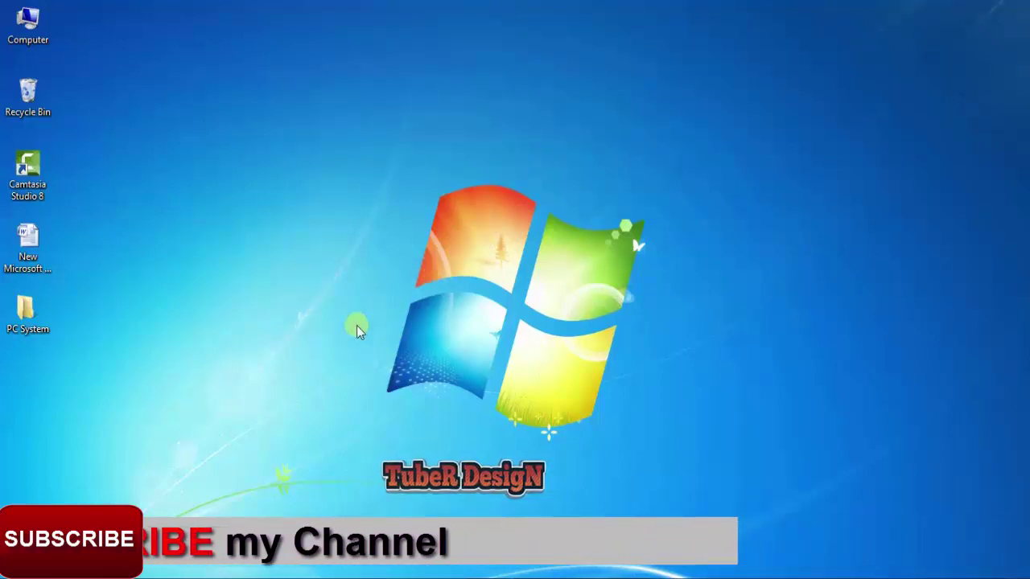
- Examine the drive maintenance tools in the properties of Local Disk (C:), and close the dialog and the Computer window
left_click(27, 22)
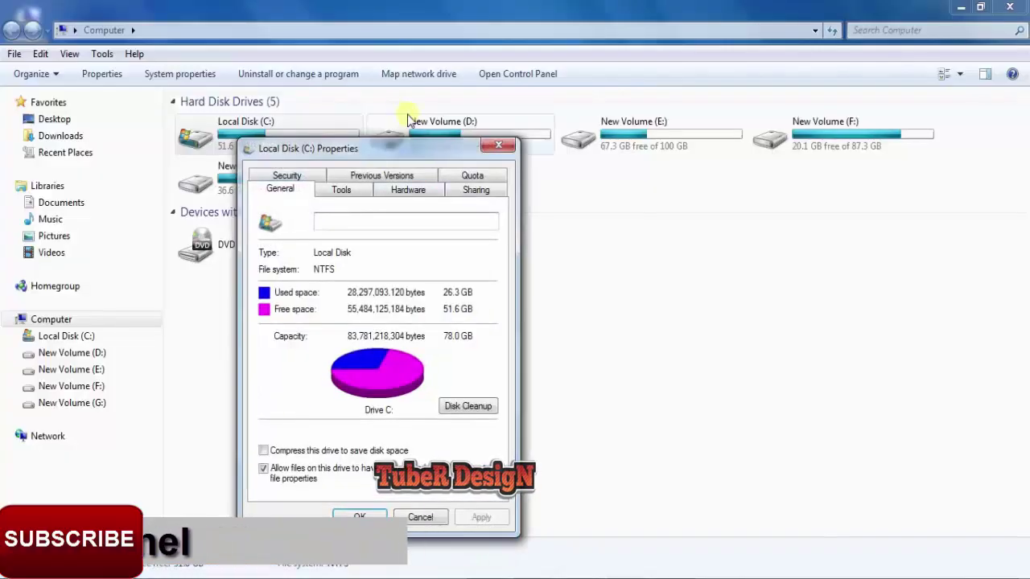
left_click(346, 191)
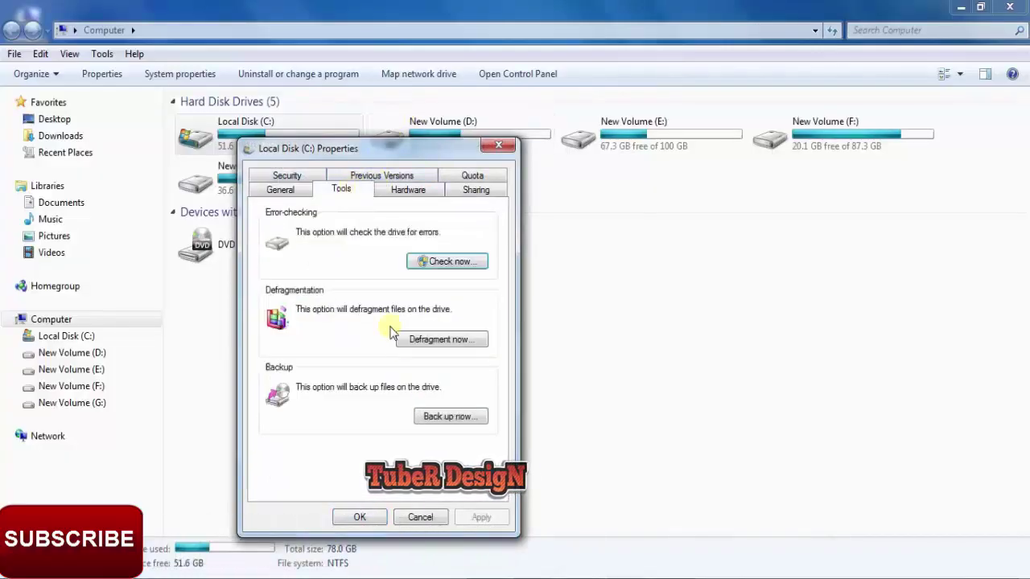
left_click(499, 148)
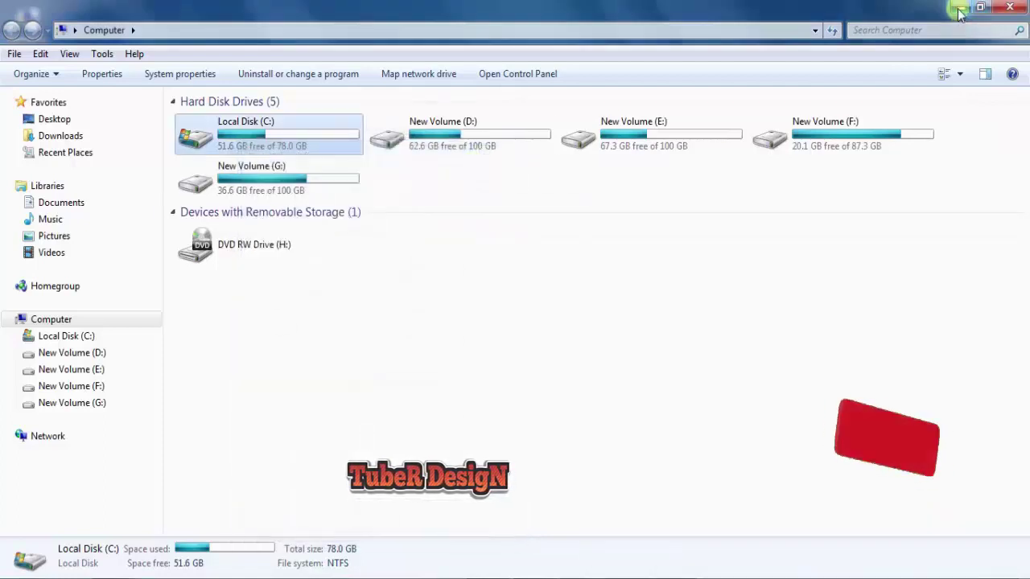
left_click(1011, 7)
- Find and open Disk Defragmenter, start defragmenting disk (C:), and close the defragmenter window
left_click(21, 566)
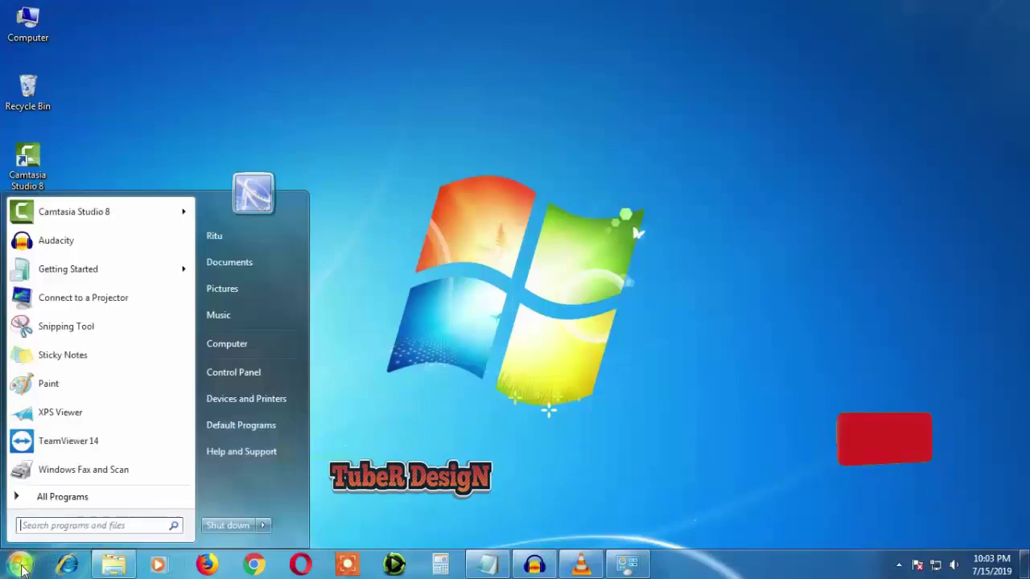
type("d")
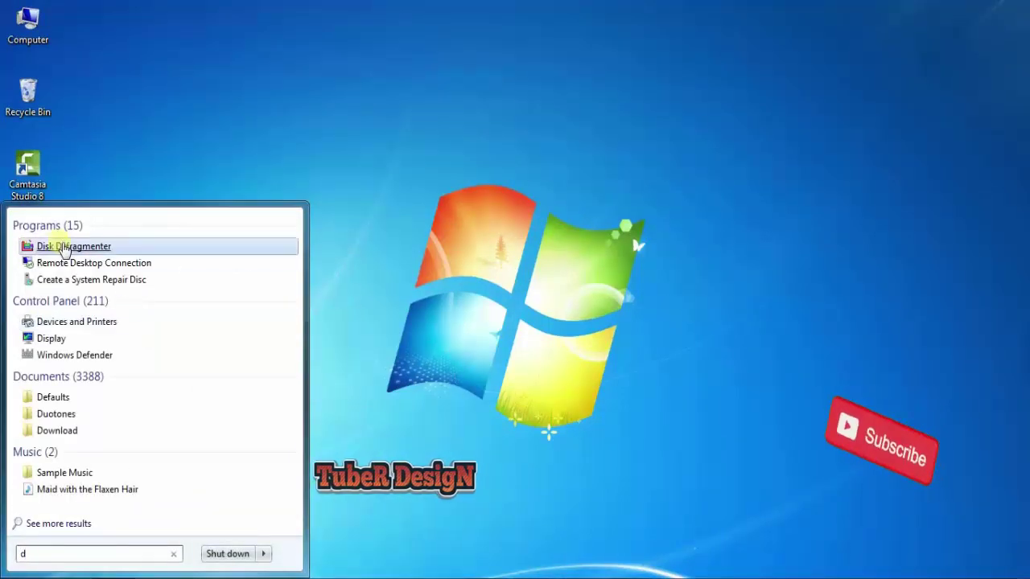
left_click(65, 249)
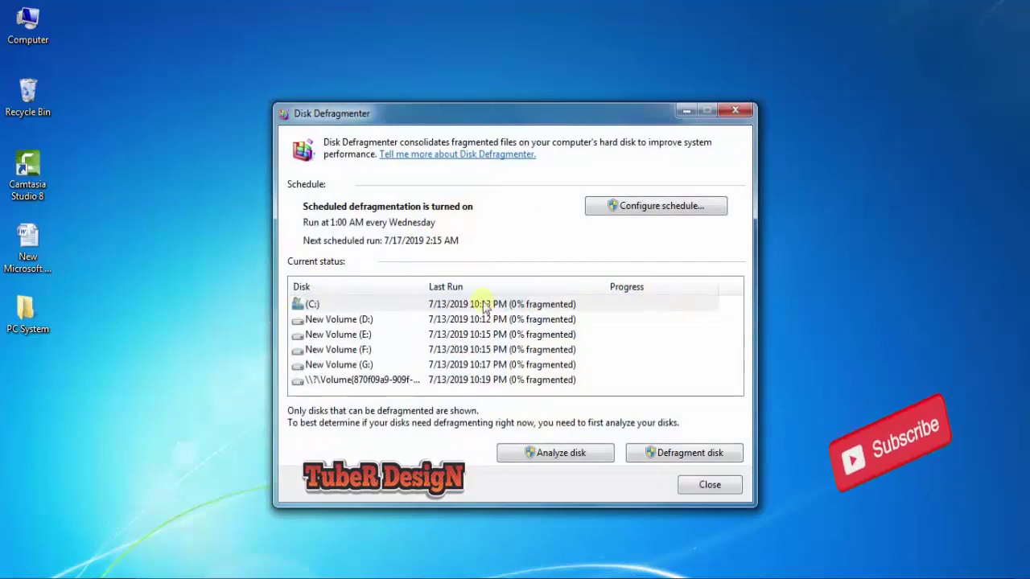
left_click(472, 306)
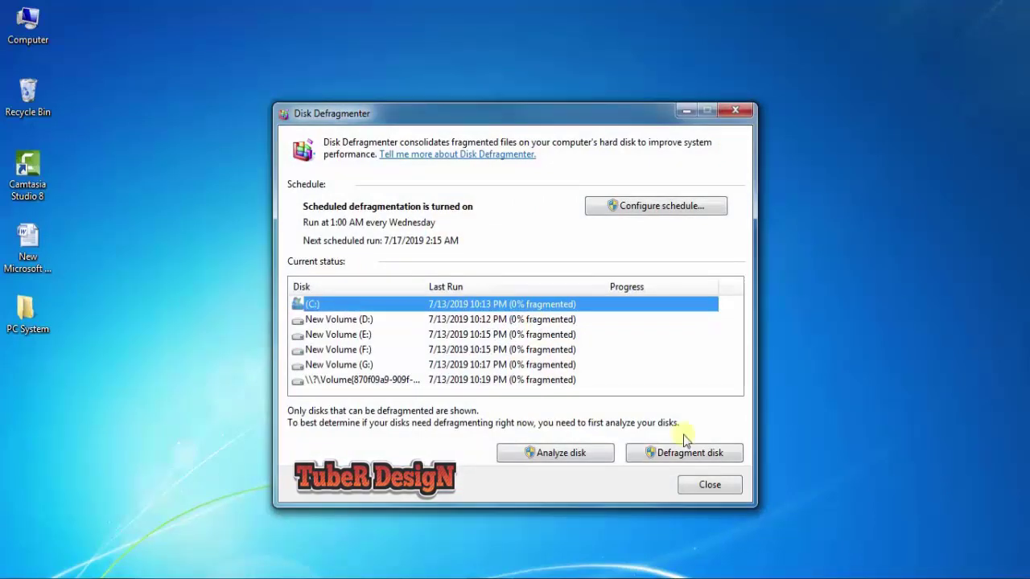
left_click(671, 455)
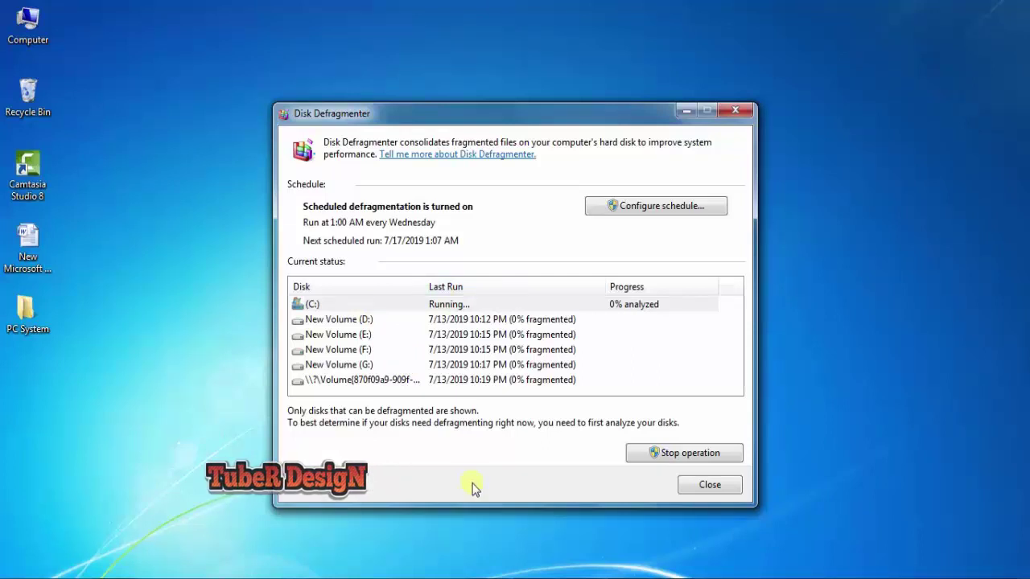
left_click(709, 485)
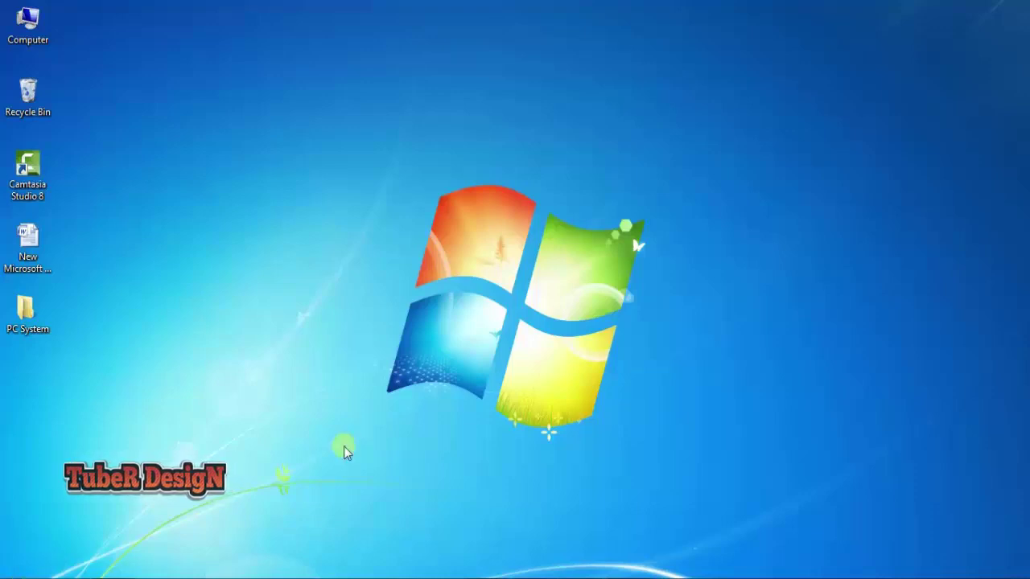
- Open the Windows Temp folder by running the command temp
key("super+r")
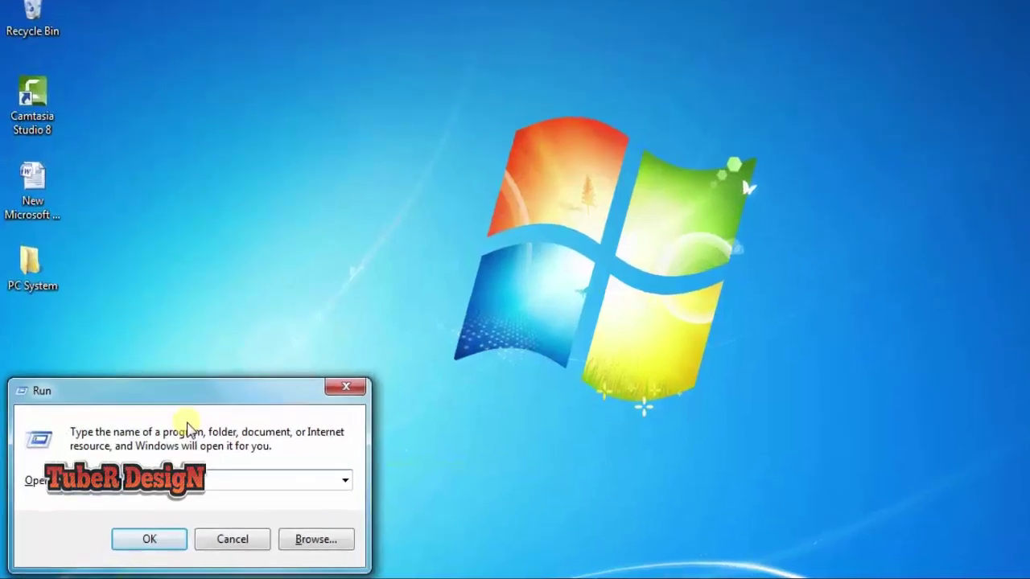
type("temp")
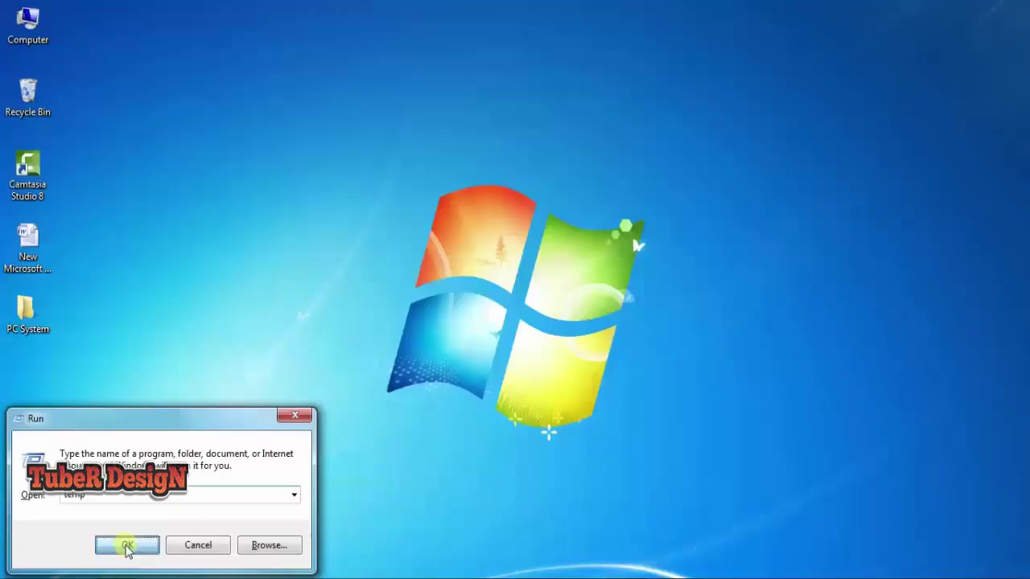
left_click(205, 524)
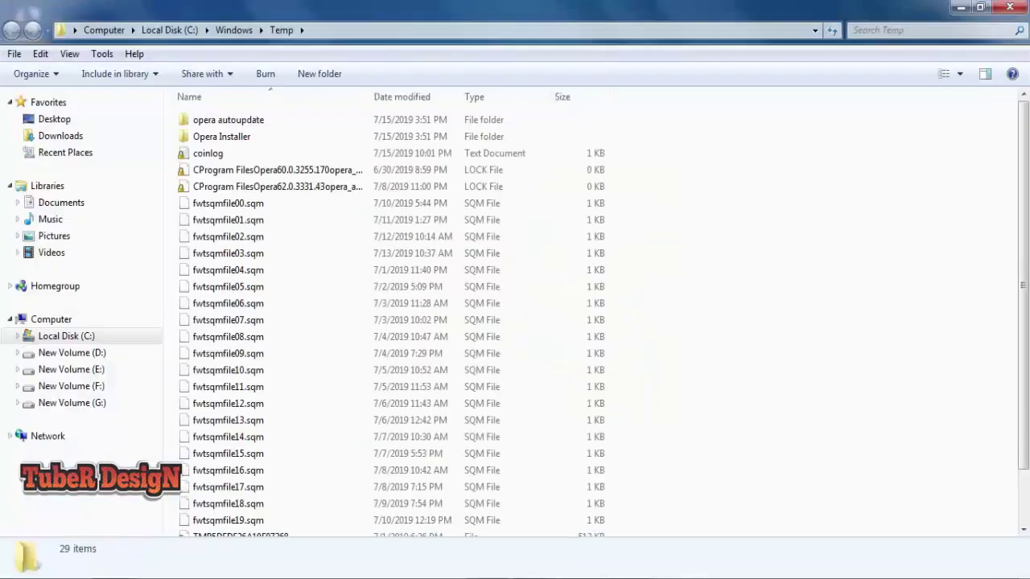
- Delete all items in the Windows Temp folder, granting administrator permission for all current items, and close the folder
key("ctrl+a")
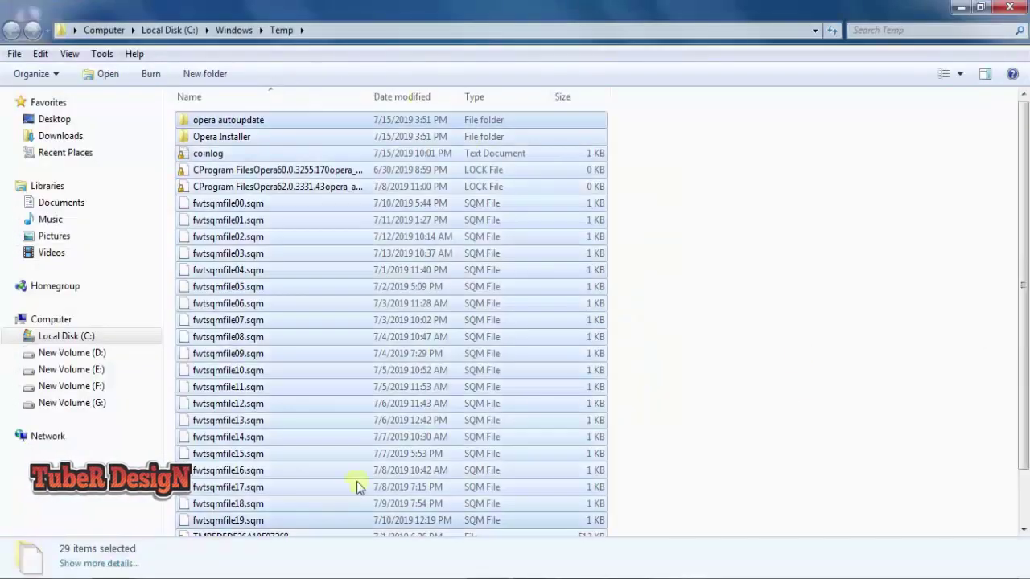
right_click(344, 256)
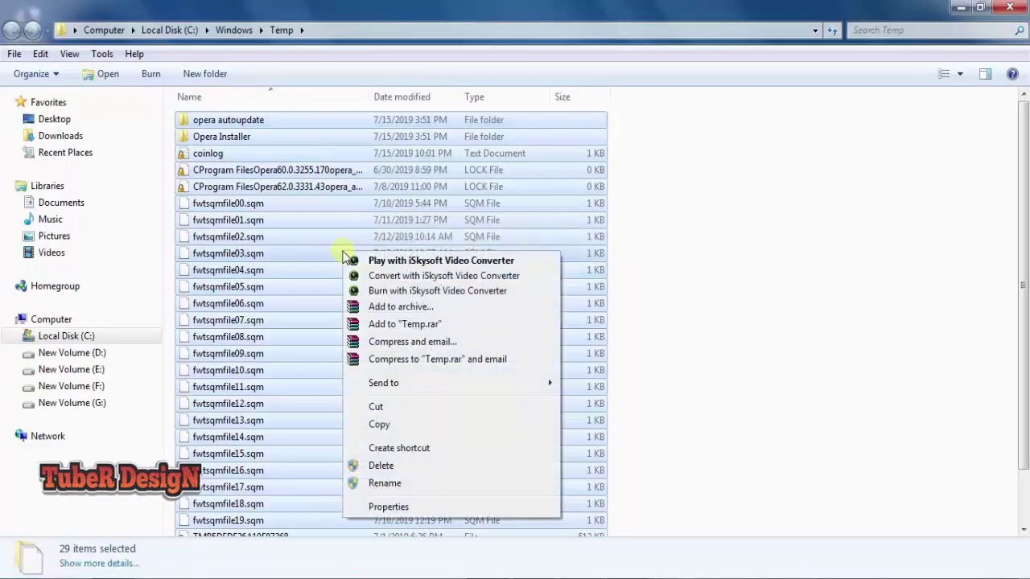
left_click(379, 465)
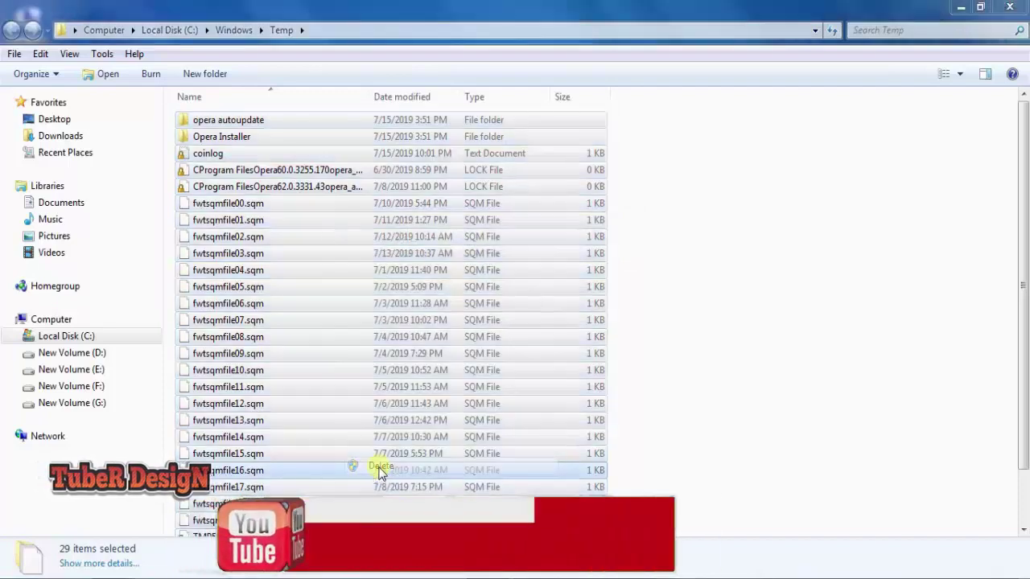
left_click(573, 309)
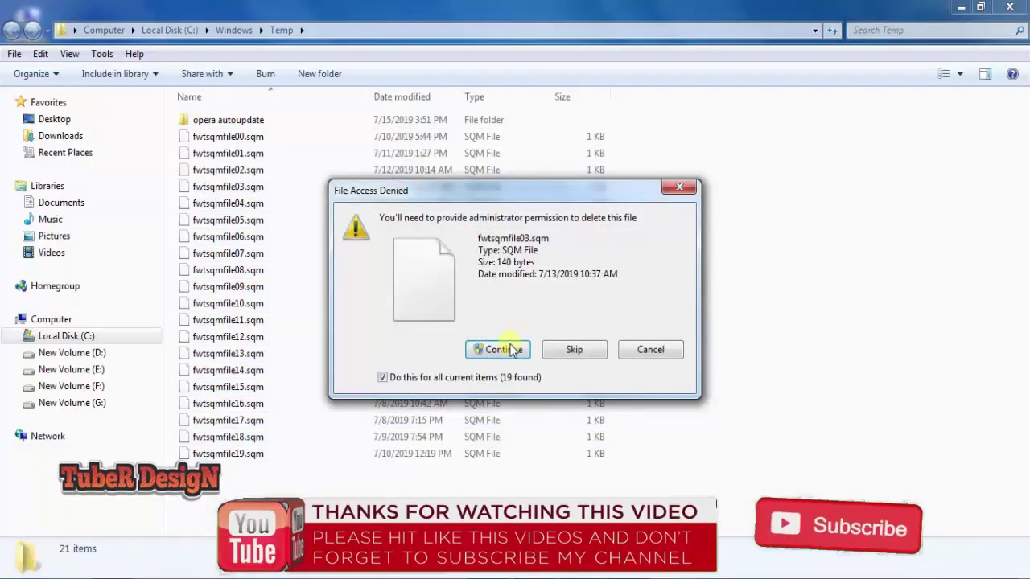
left_click(504, 349)
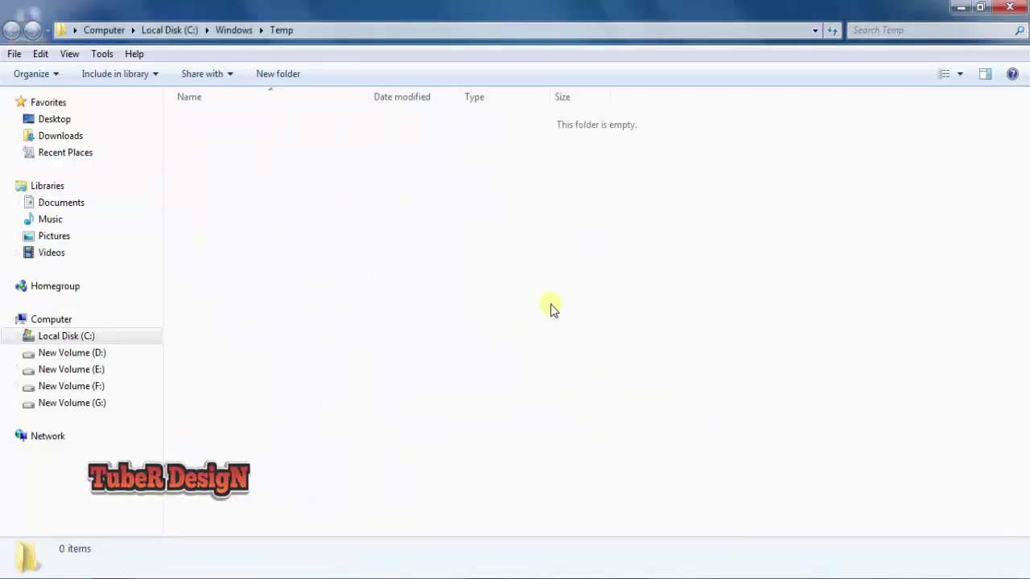
key("alt+F4")
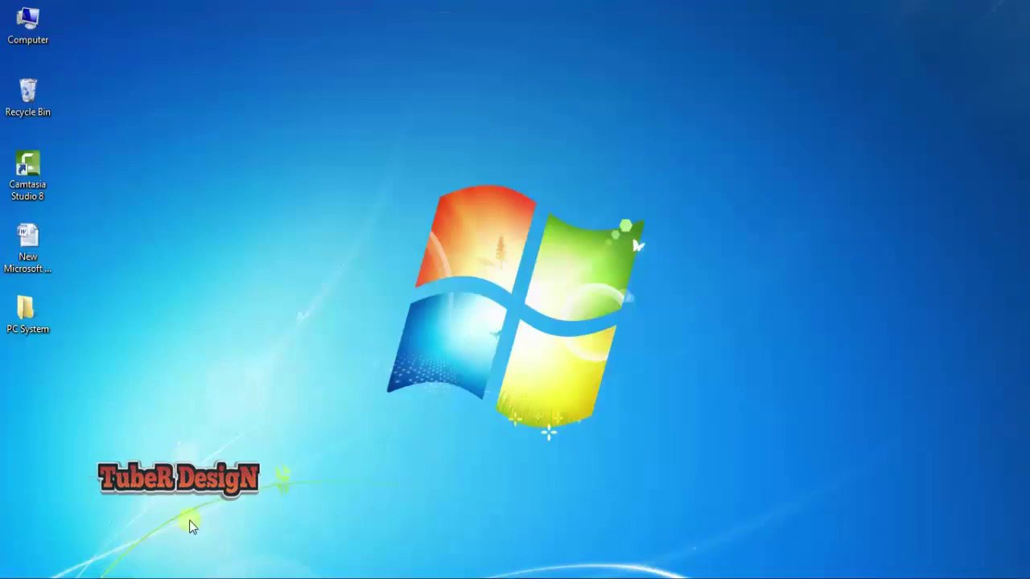
- Open the user's AppData\Local\Temp folder by running the command %temp%
key("super+r")
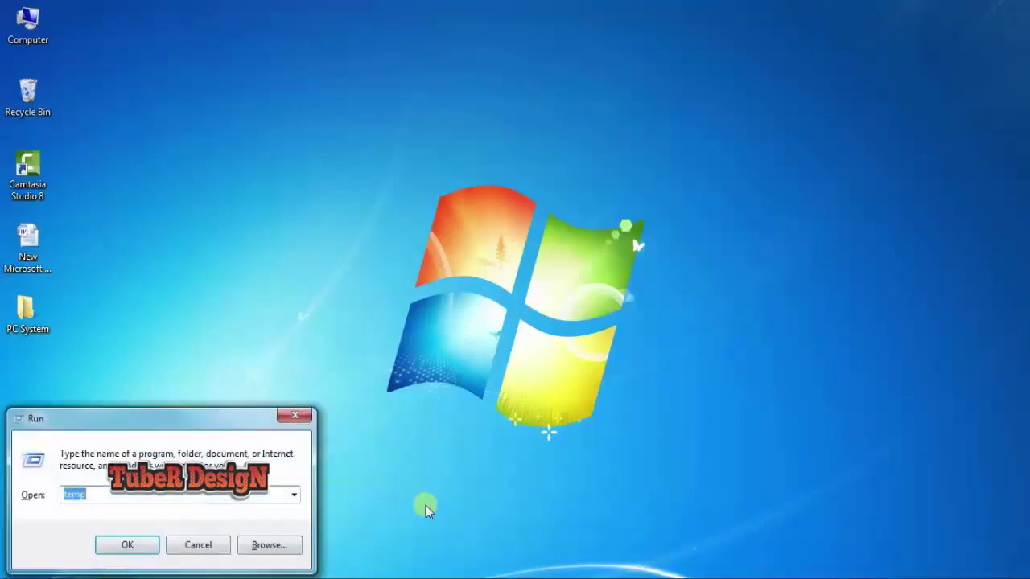
type("%temp")
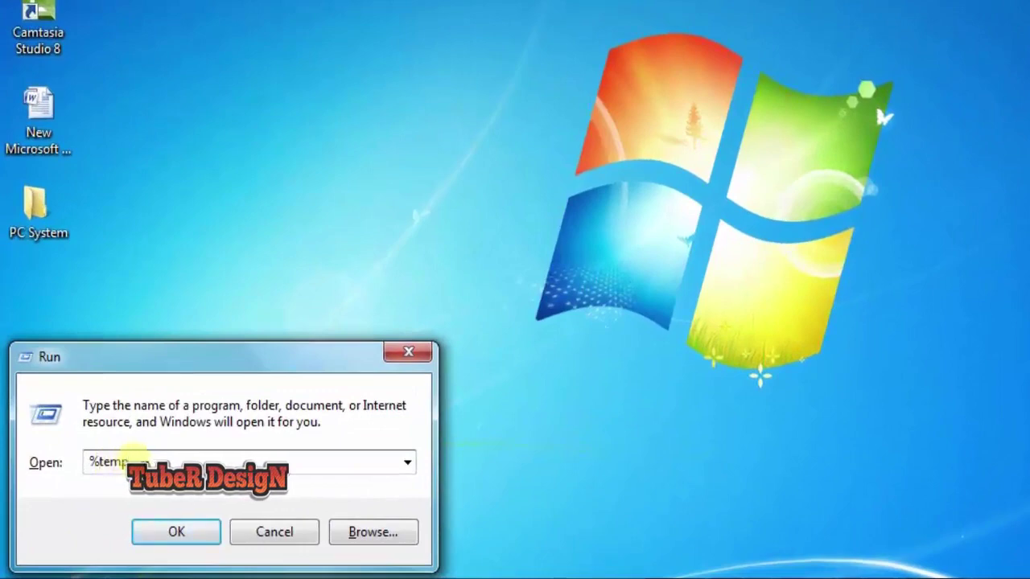
type("%")
key("Return")
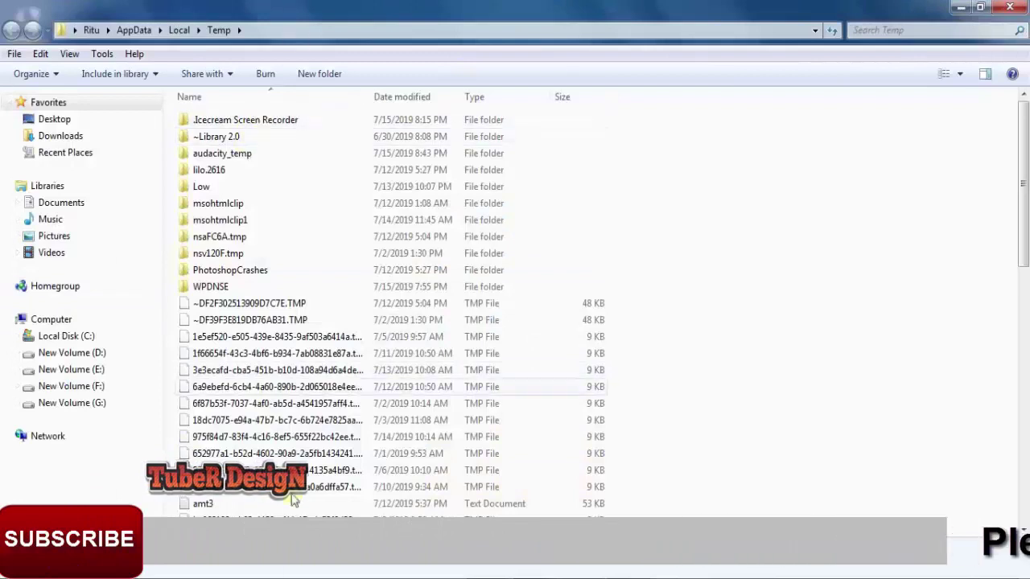
- Delete all items in the AppData\Local\Temp folder, cancel the deletion at the file in use, and close the folder
key("ctrl+a")
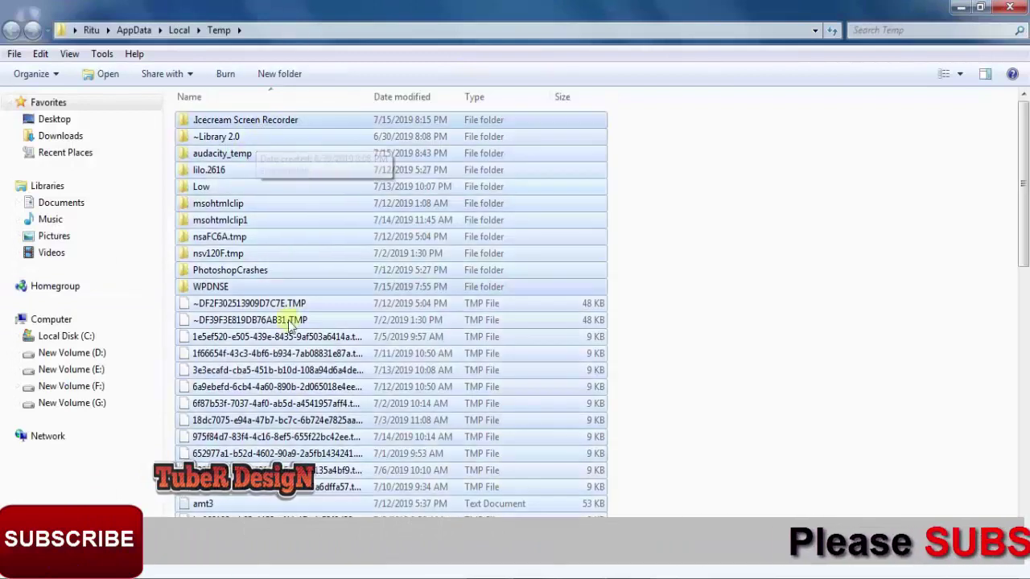
right_click(338, 228)
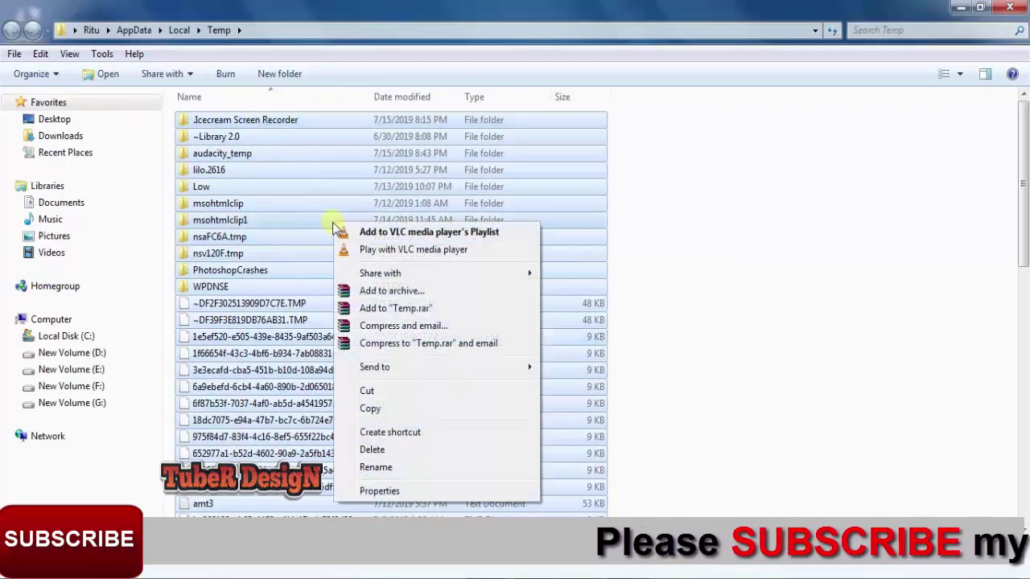
left_click(373, 450)
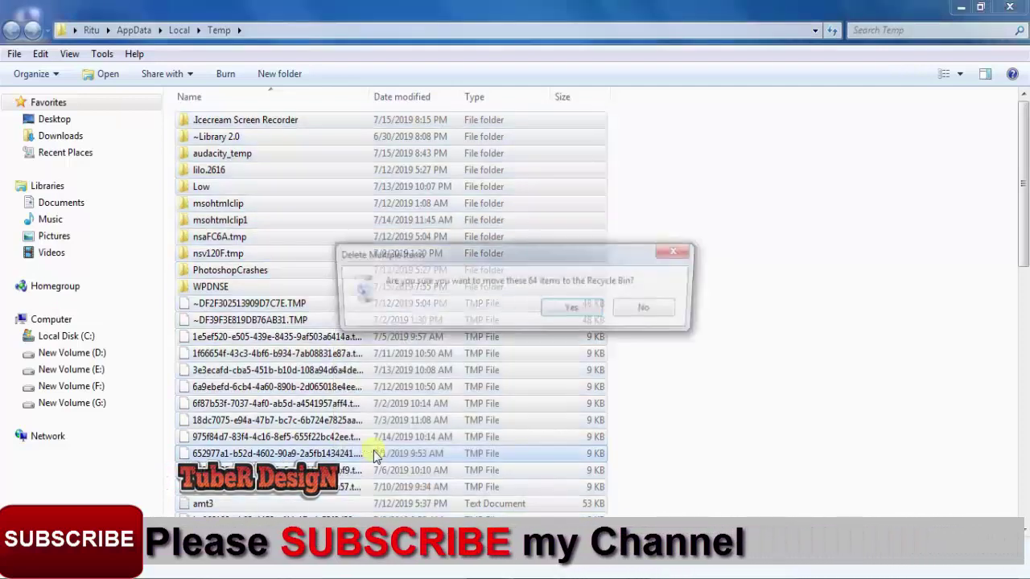
left_click(571, 308)
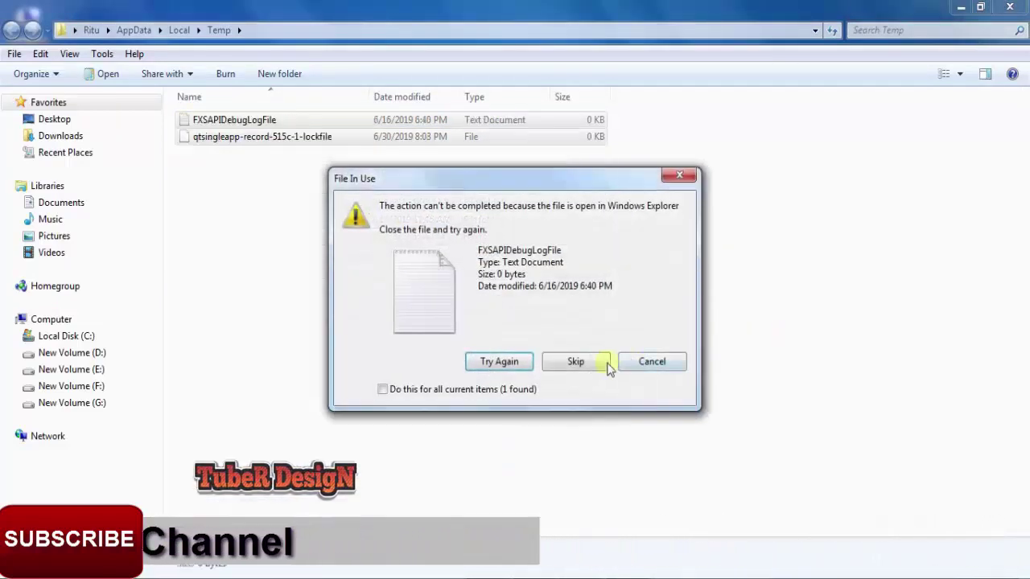
left_click(654, 361)
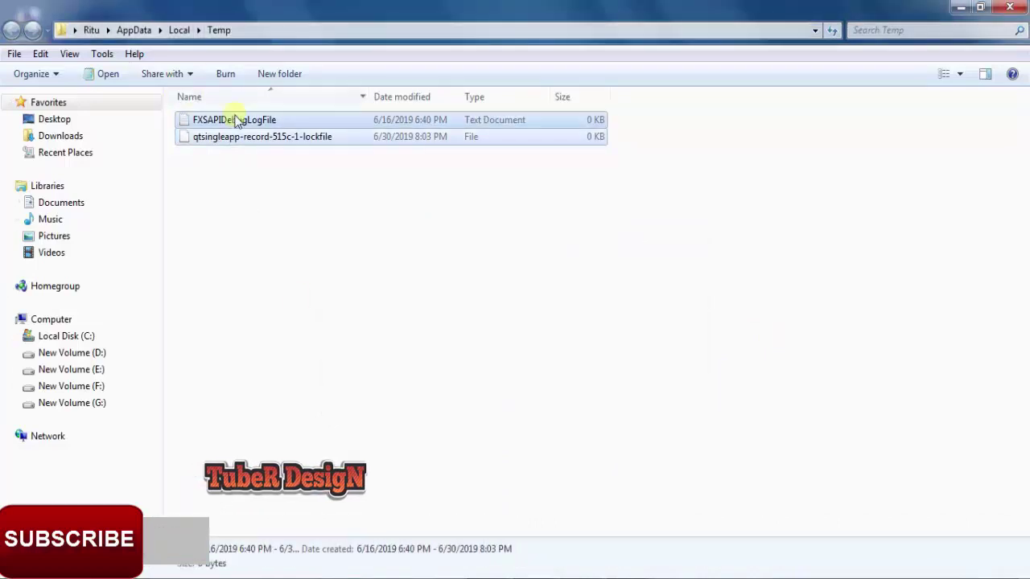
left_click(1012, 10)
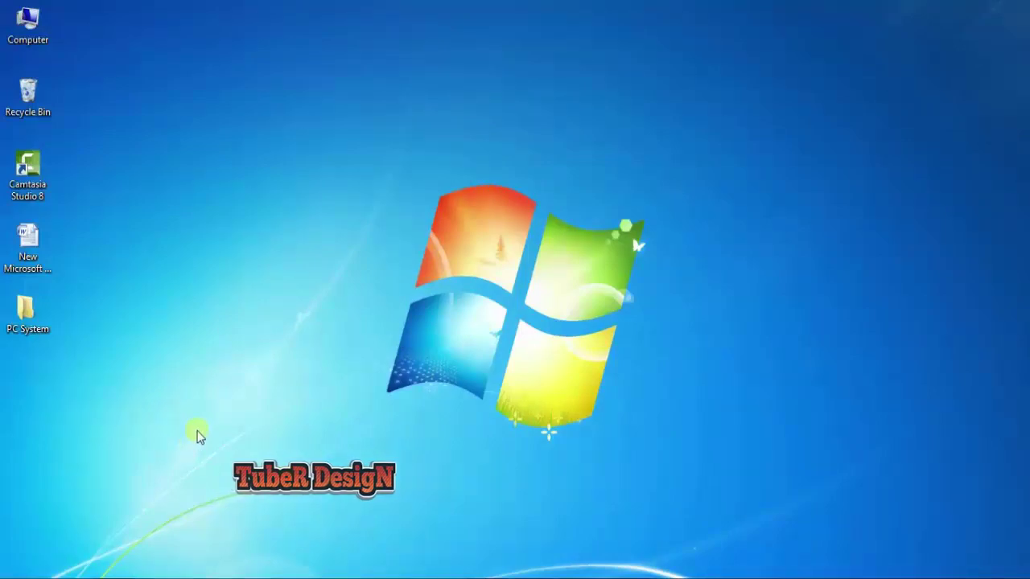
- Open the Windows Prefetch folder by running the command prefetch and grant permanent access to it
key("super+r")
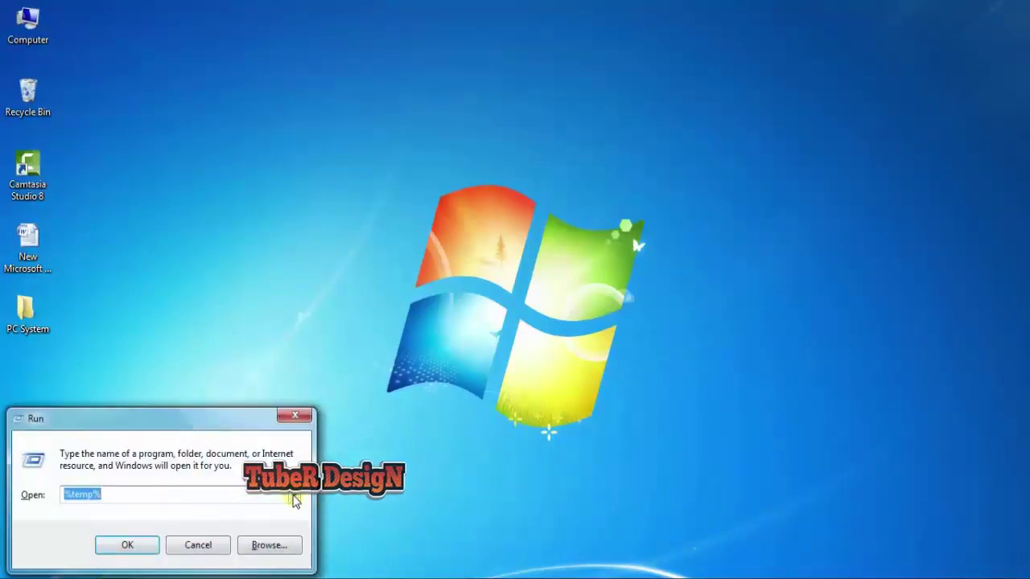
type("pre")
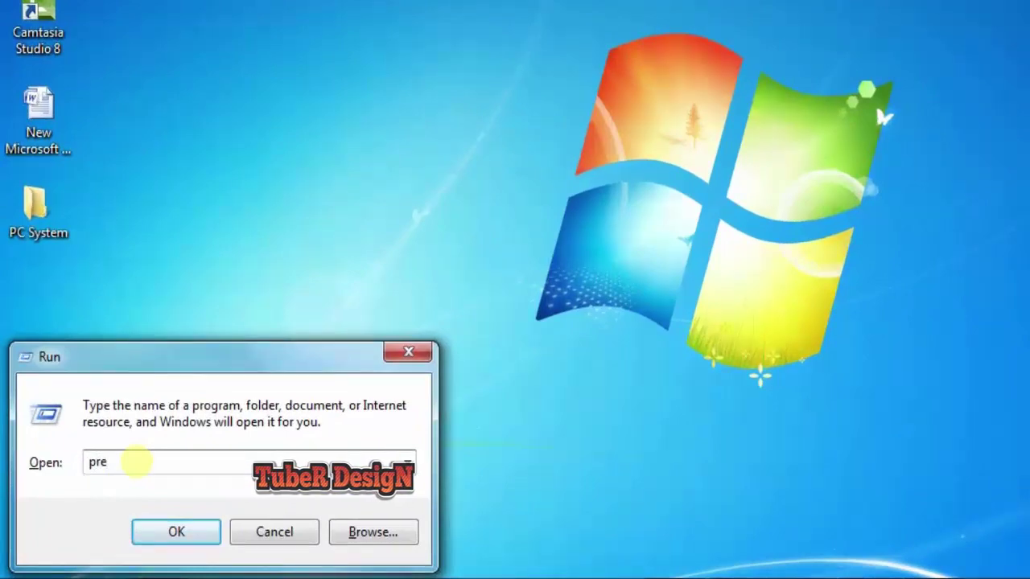
type("fetc")
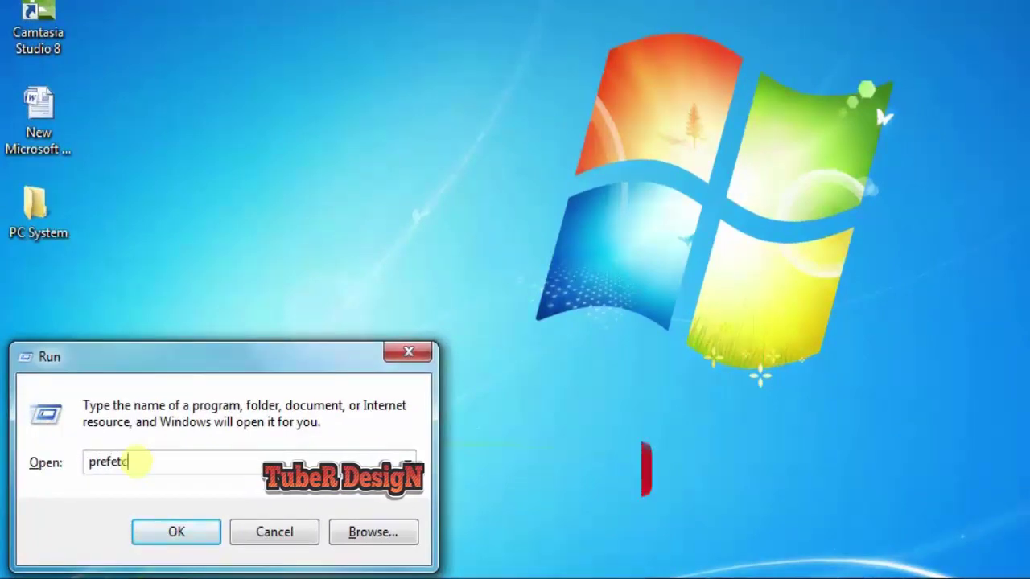
type("h")
key("Return")
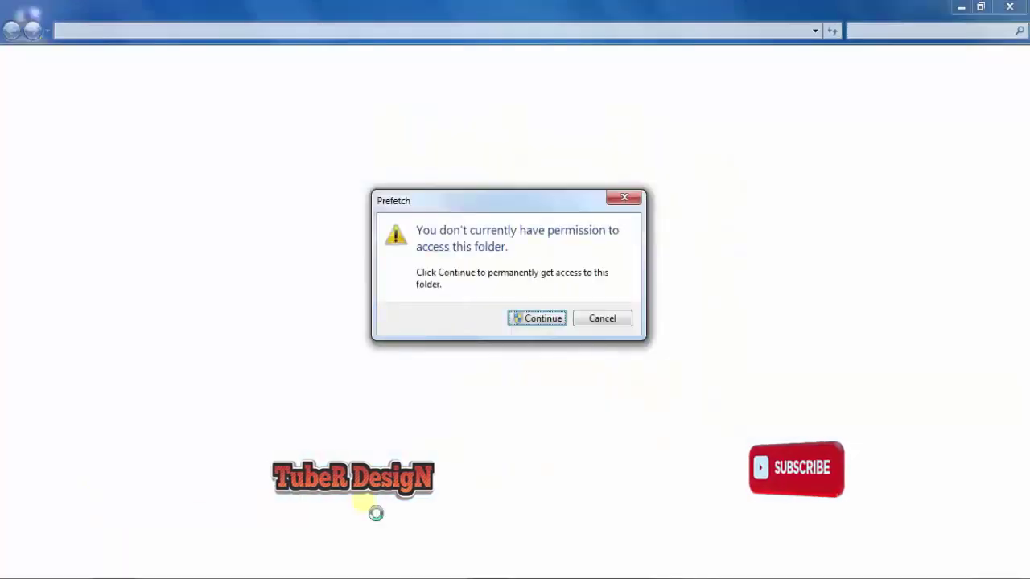
left_click(543, 319)
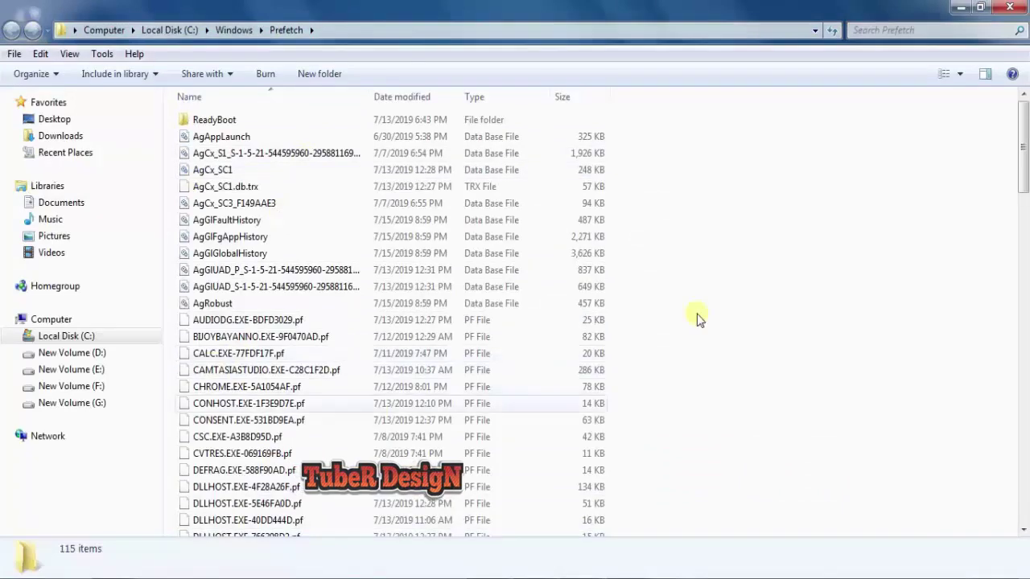
- Move all items in the Prefetch folder to the Recycle Bin and close the folder
key("ctrl+a")
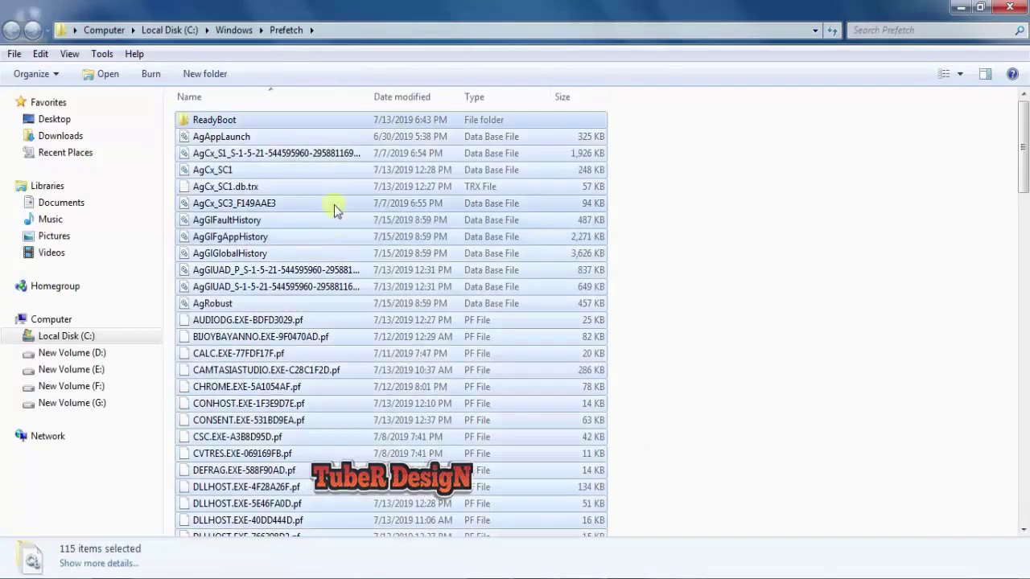
right_click(333, 209)
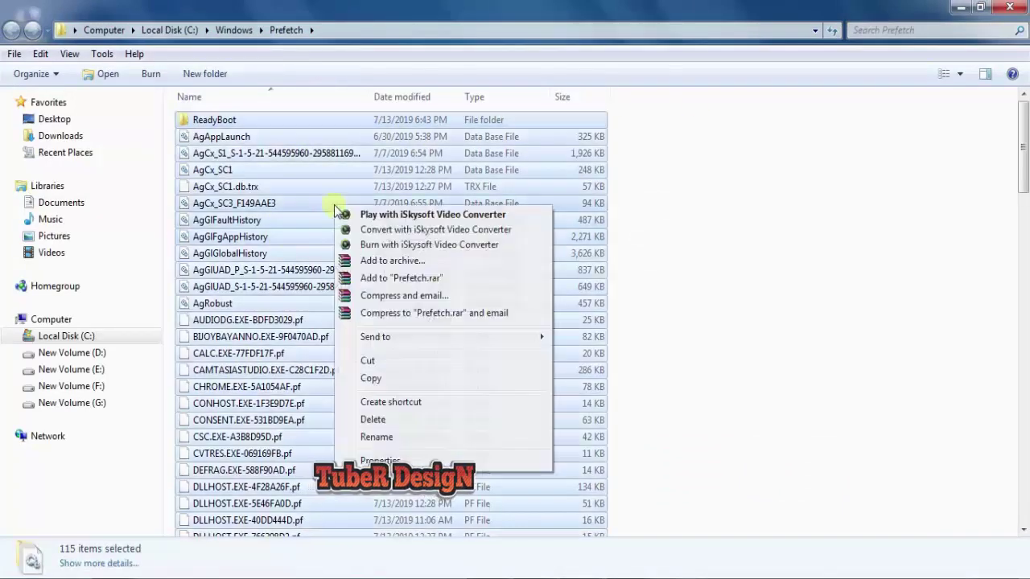
left_click(372, 420)
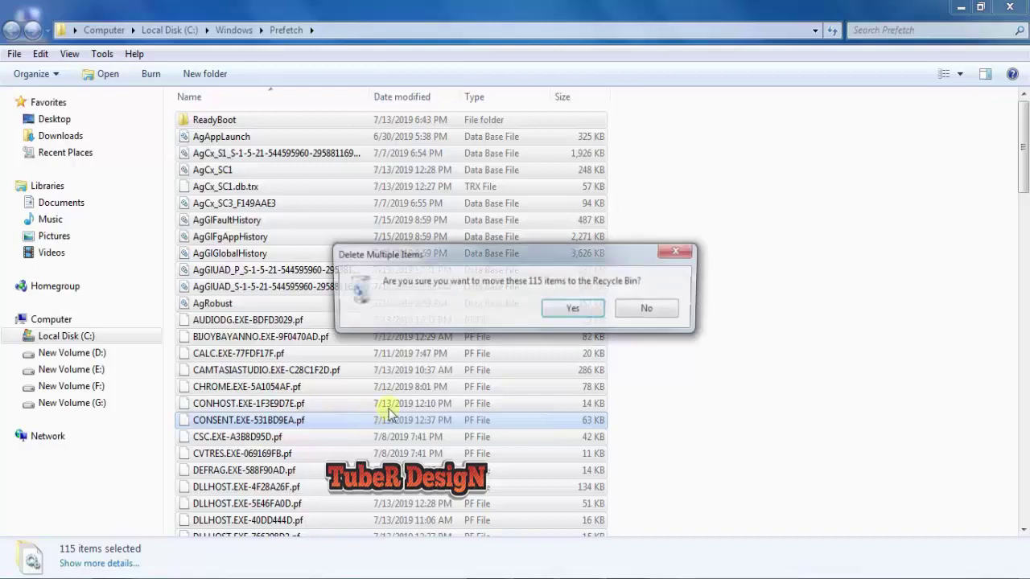
left_click(573, 311)
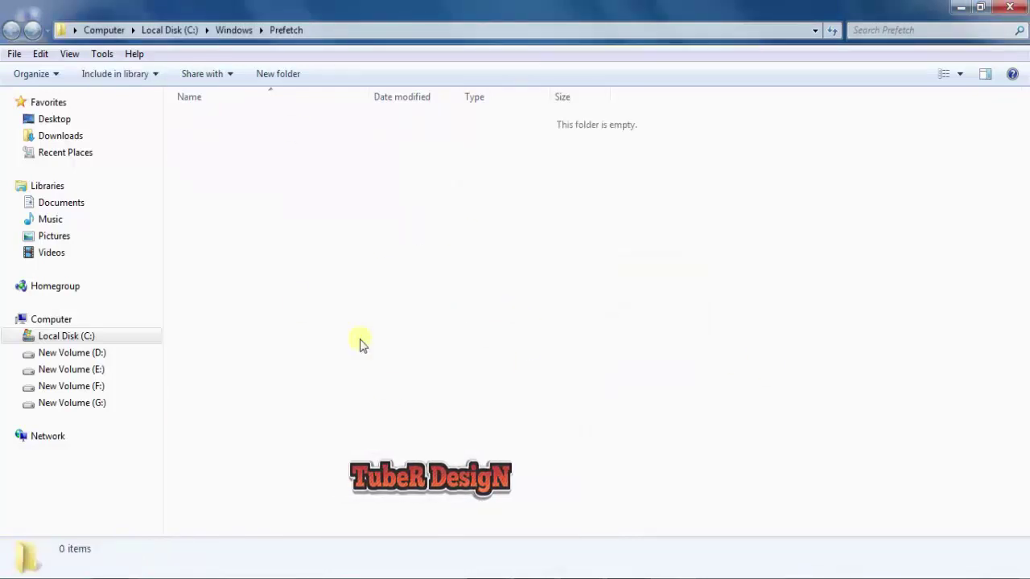
left_click(1008, 7)
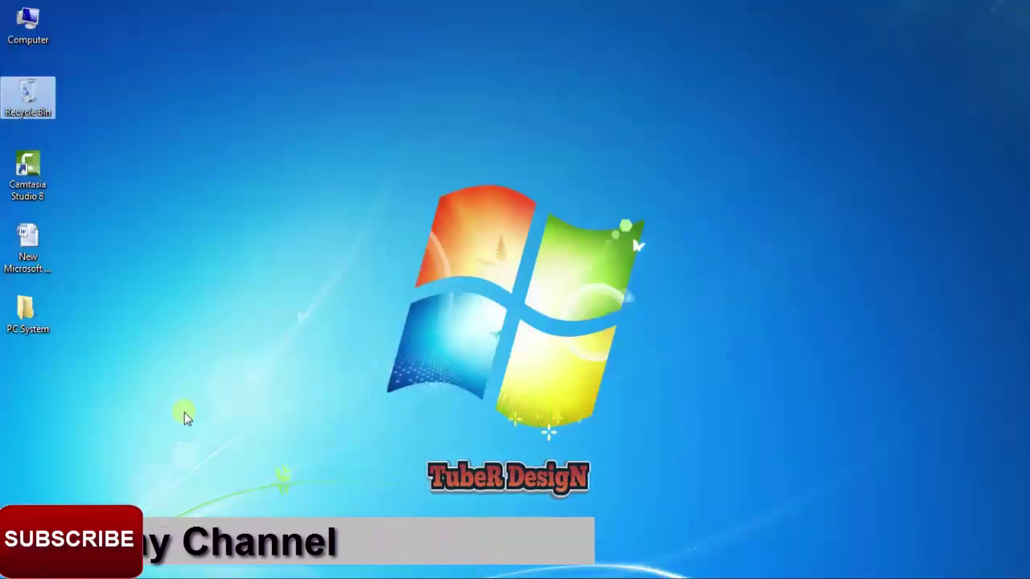
- Open the properties of Local Disk (C:) from the Computer window
left_click(239, 466)
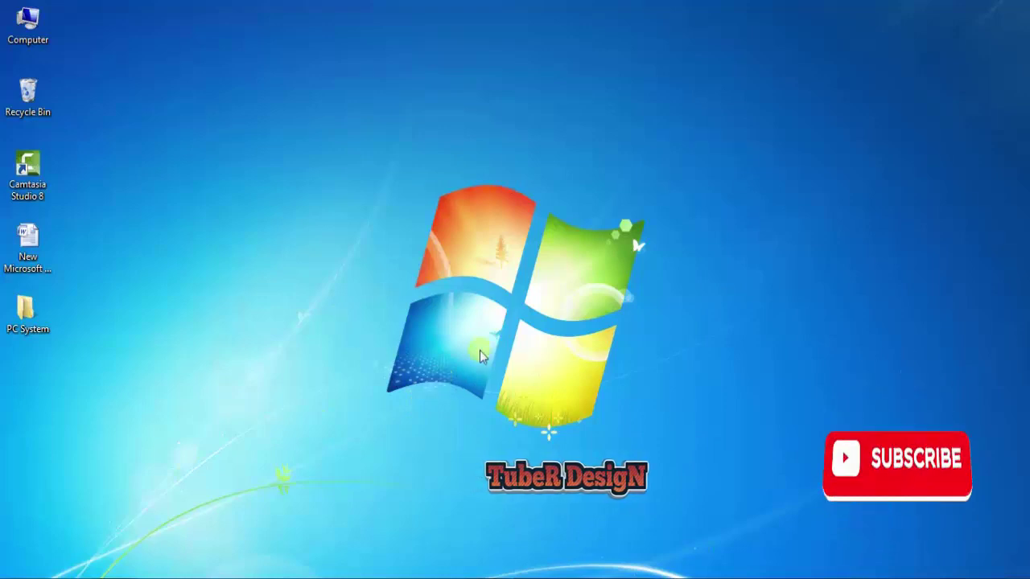
left_click(28, 95)
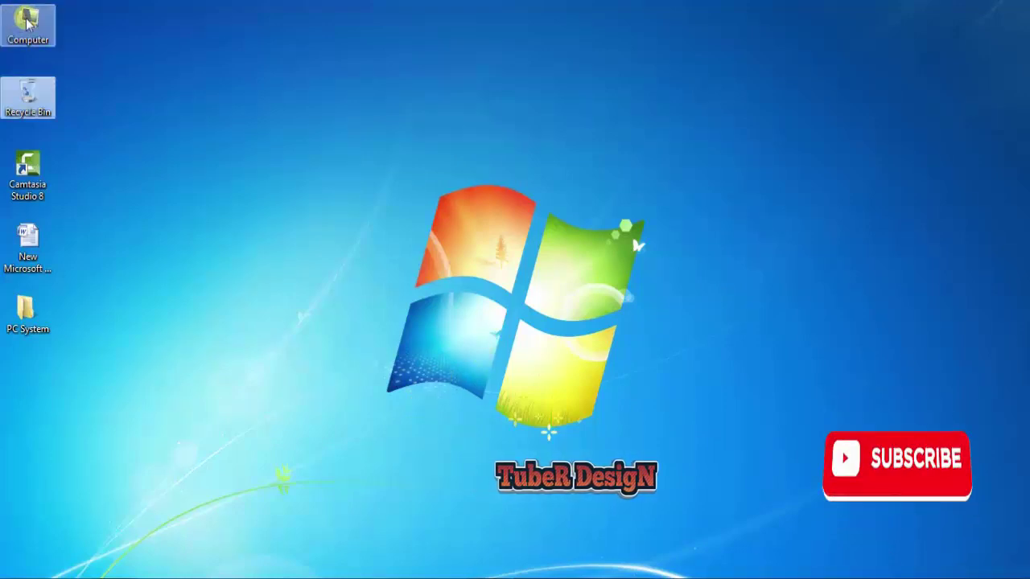
double_click(28, 23)
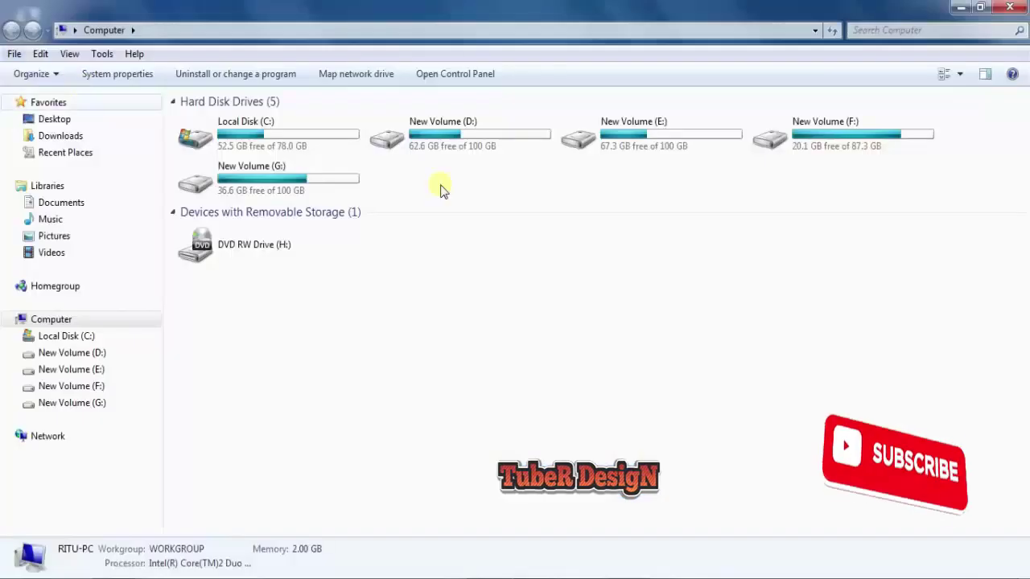
left_click(246, 135)
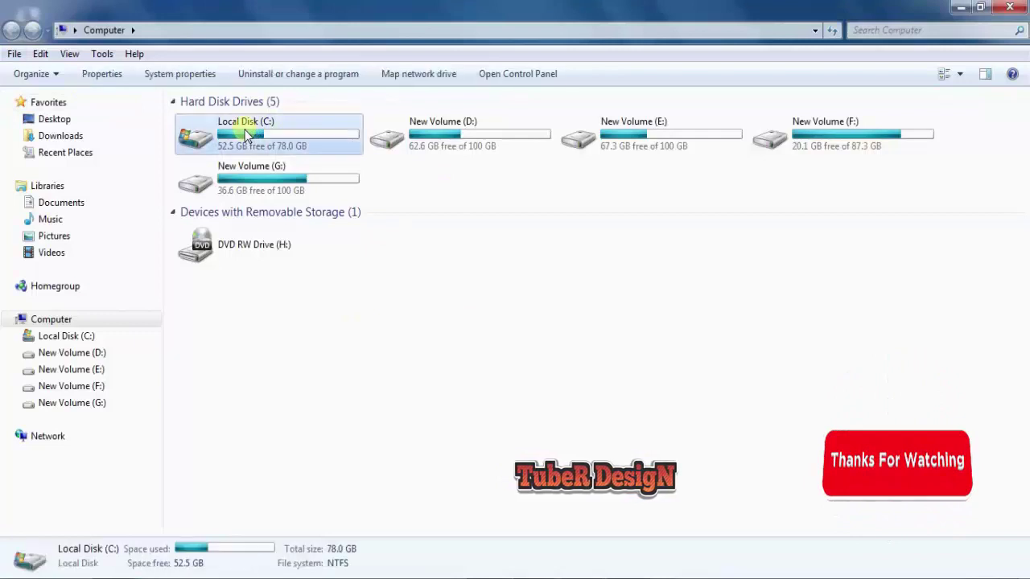
right_click(246, 135)
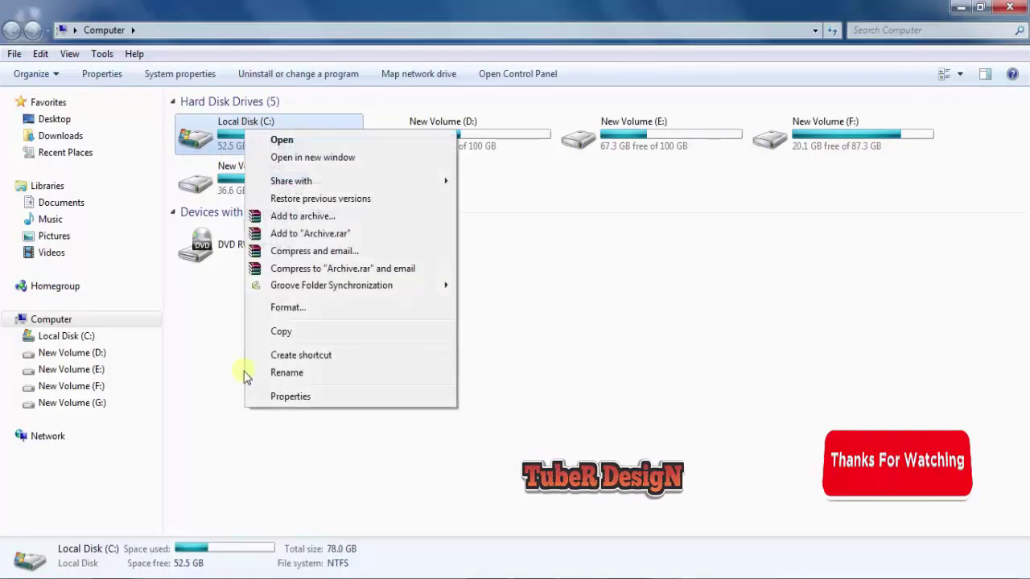
left_click(290, 398)
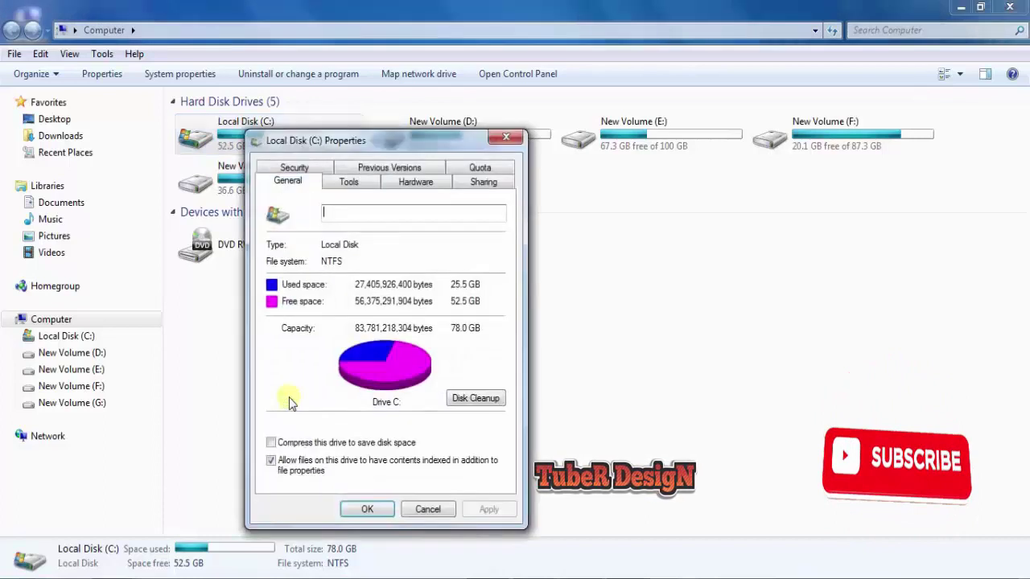
left_click_drag(333, 143, 449, 119)
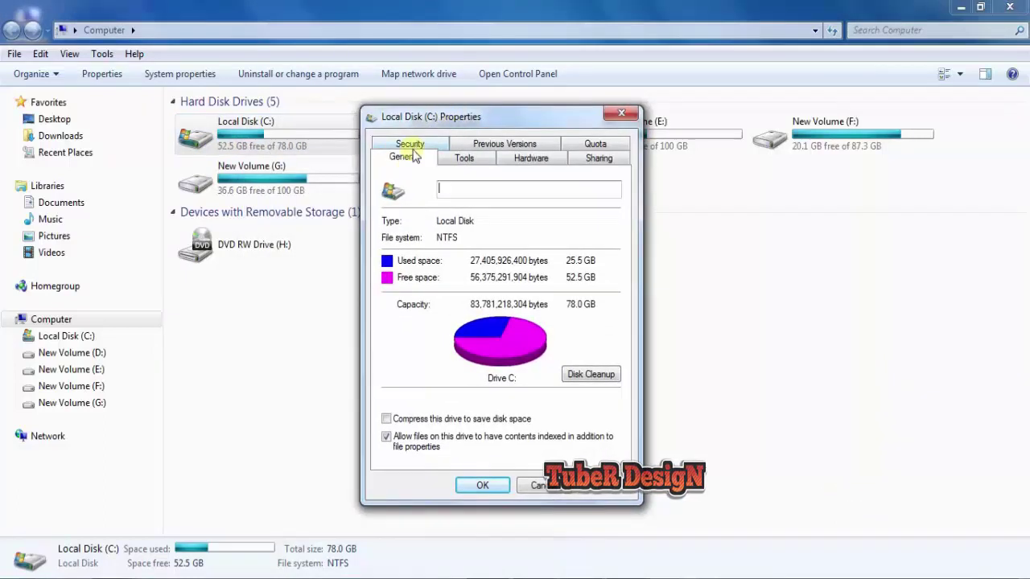
- Run Disk Cleanup on drive C: with system files included, close the drive properties, and permanently delete the preselected files
left_click(598, 384)
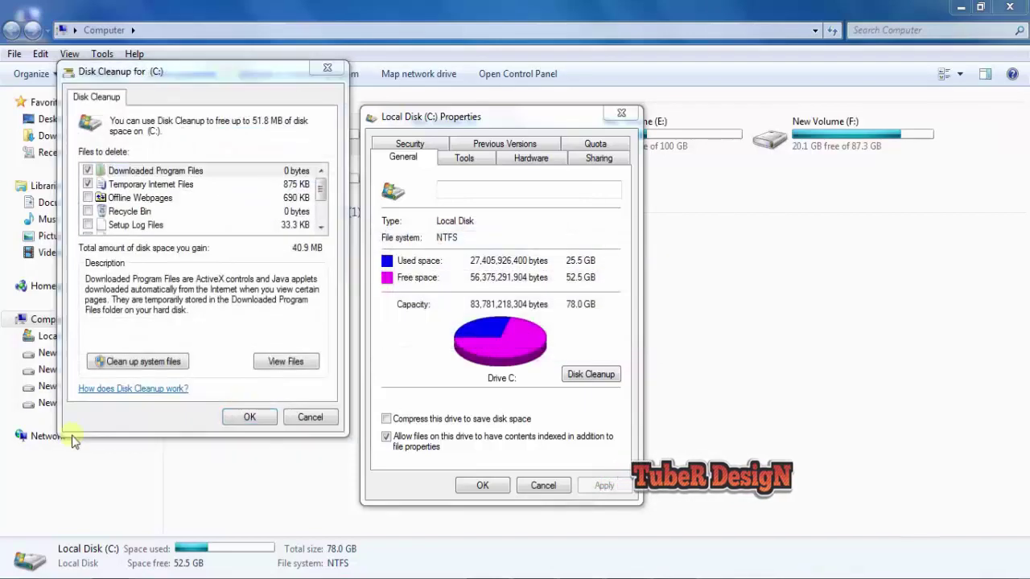
left_click(133, 363)
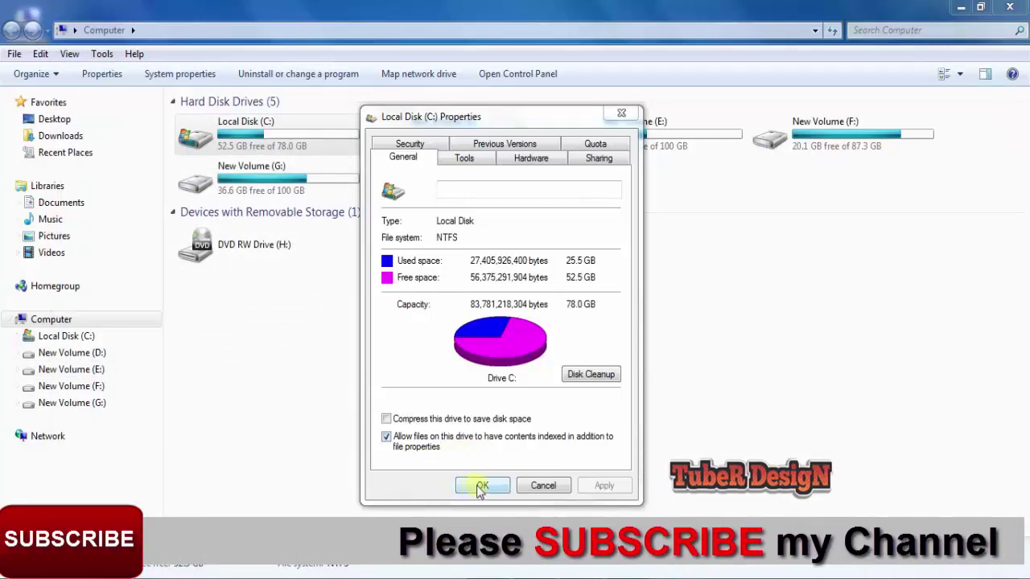
left_click(475, 486)
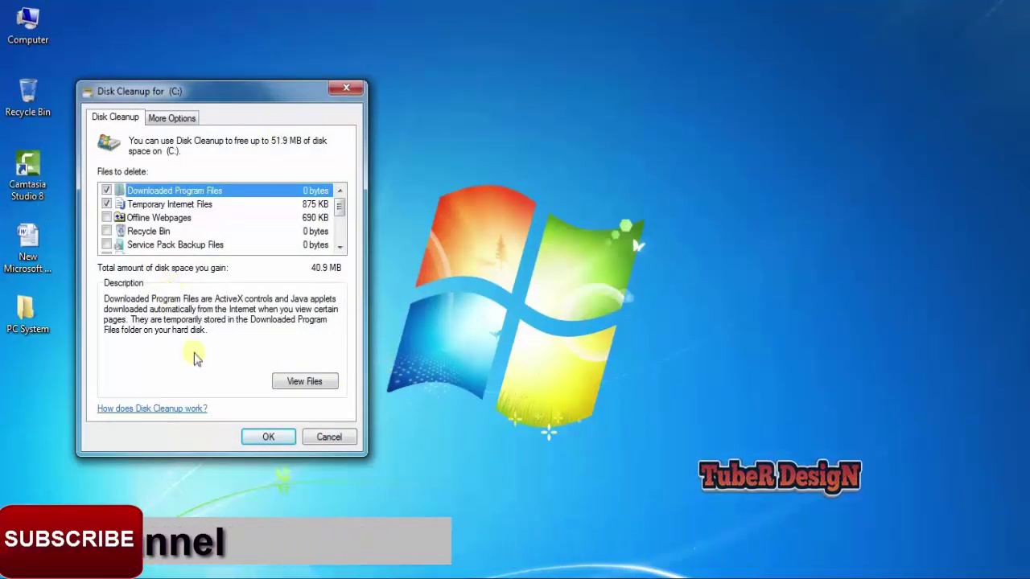
left_click(270, 437)
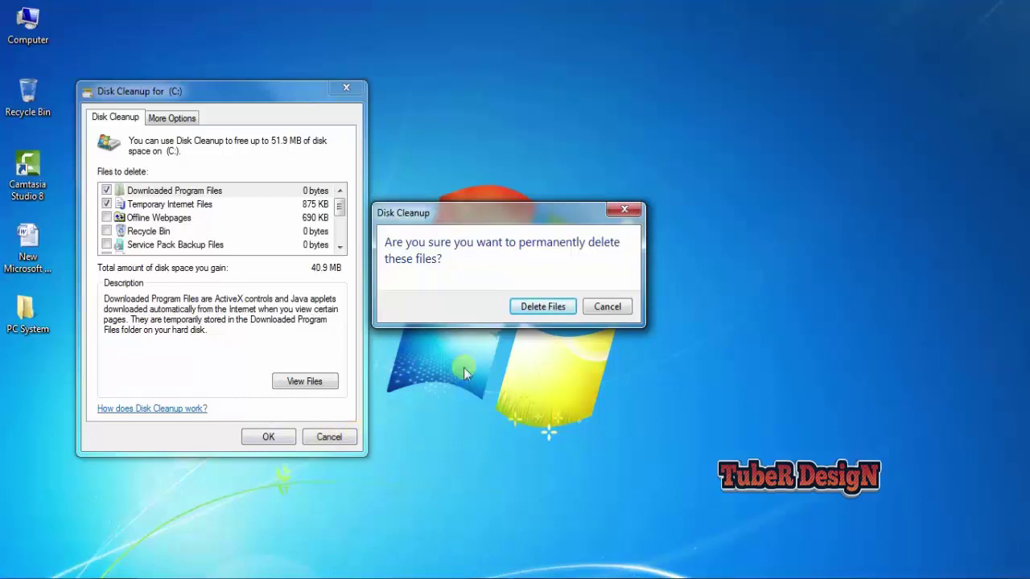
left_click(541, 310)
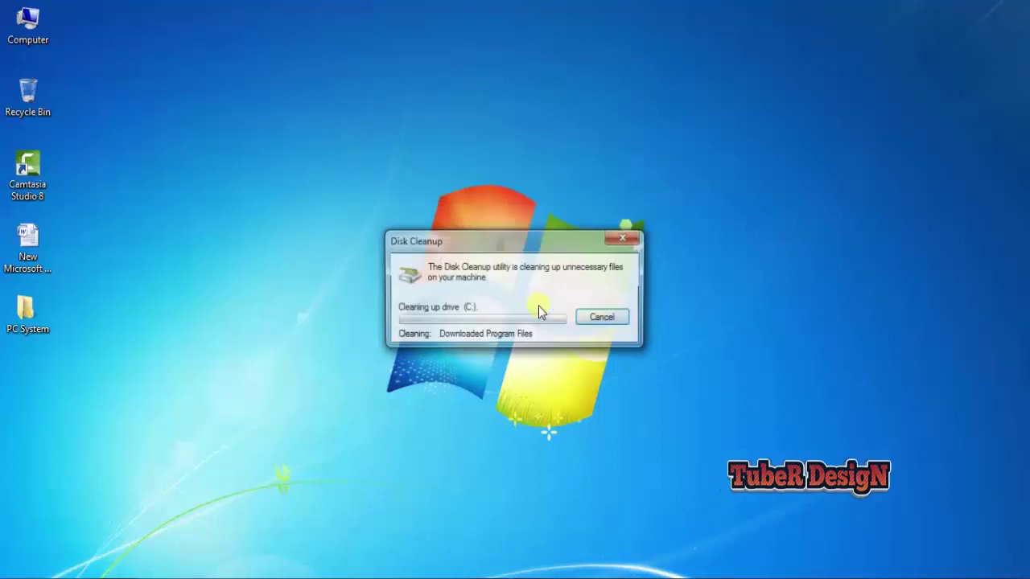